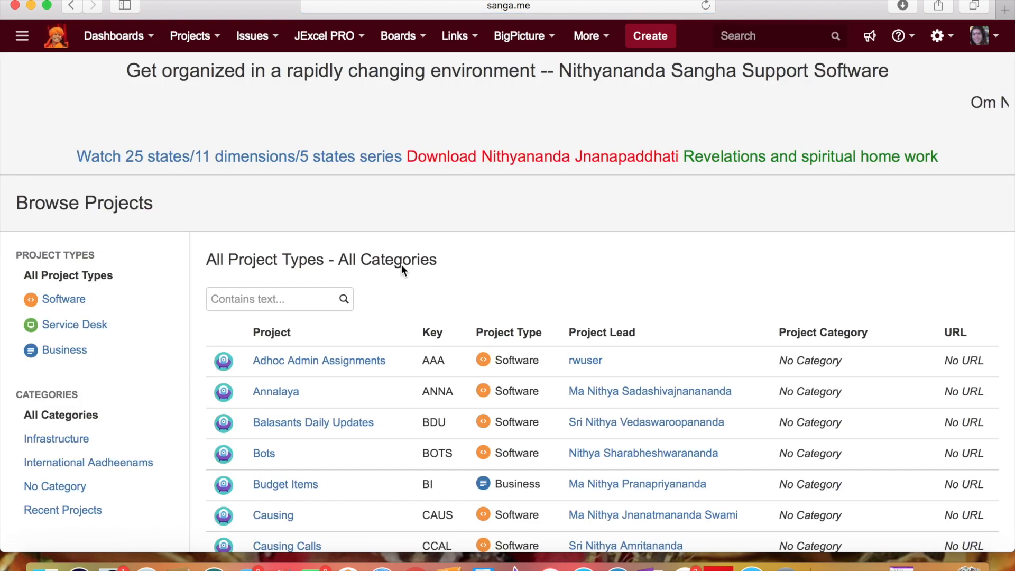
- Search the project list for "SMKT" and open the SMKT Projects project
scroll(487, 384, down, 3)
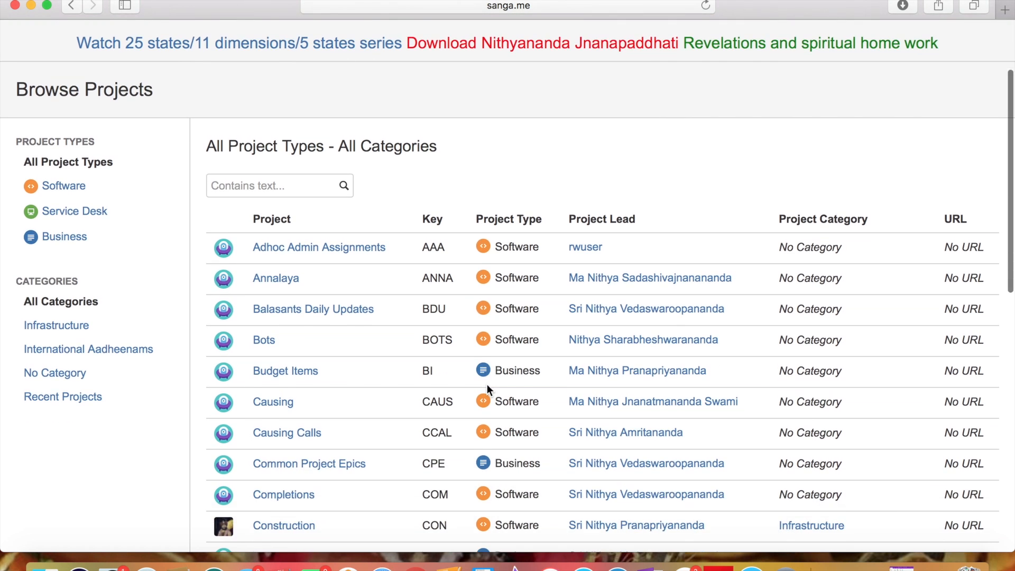
click(243, 185)
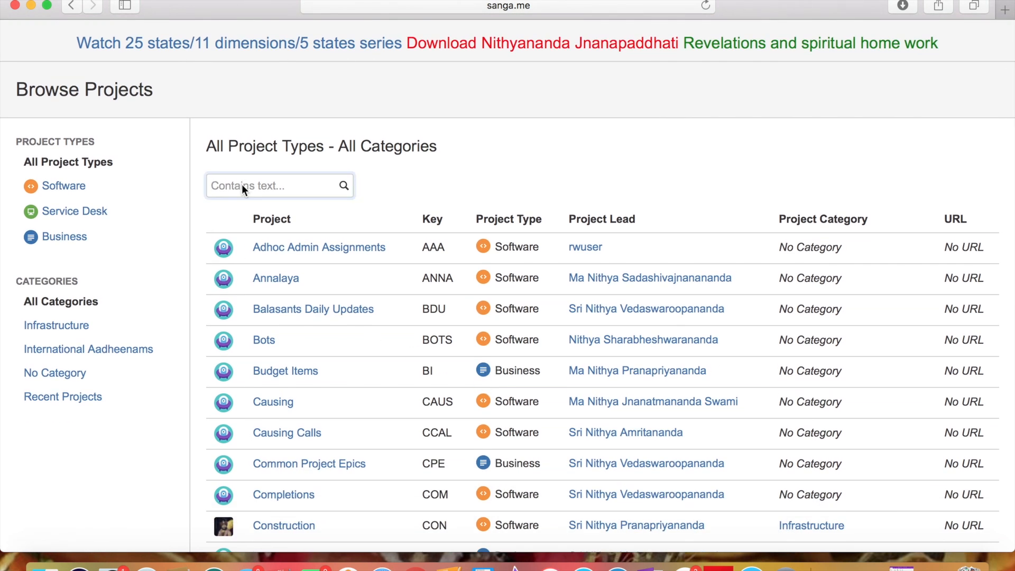
text(SMKT)
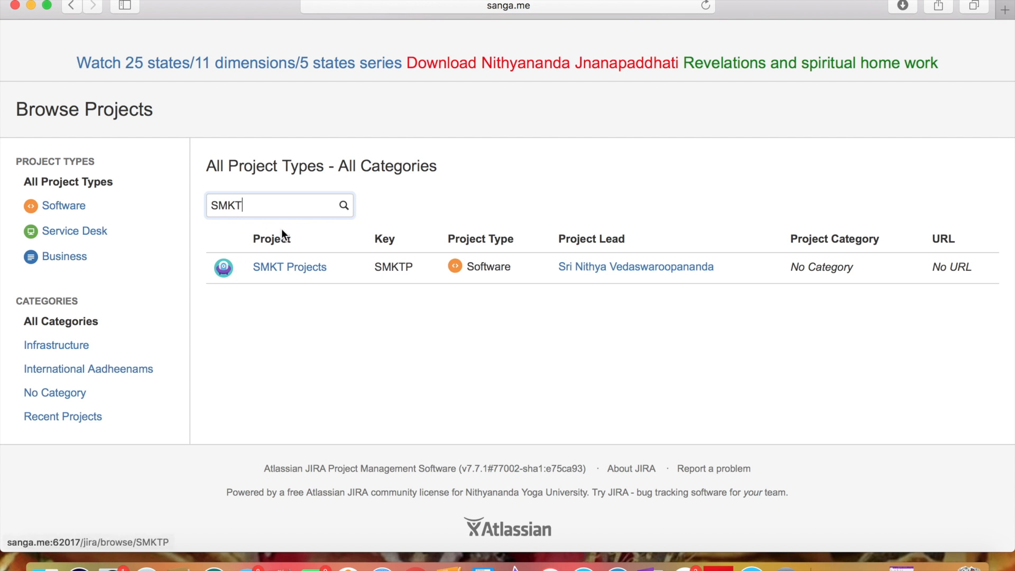
click(286, 268)
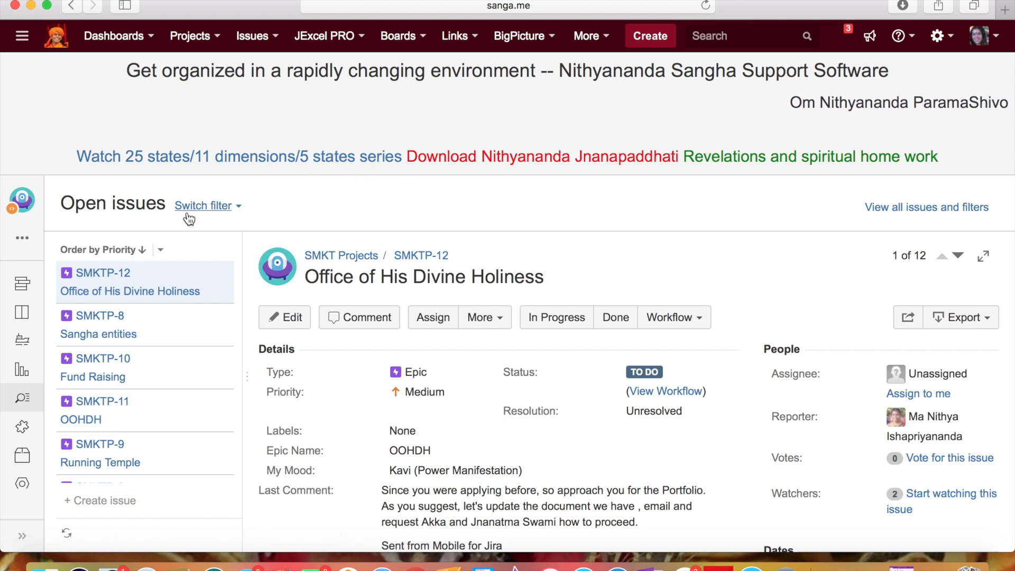
- Open the SMKT Projects backlog and show its list of epics
click(27, 283)
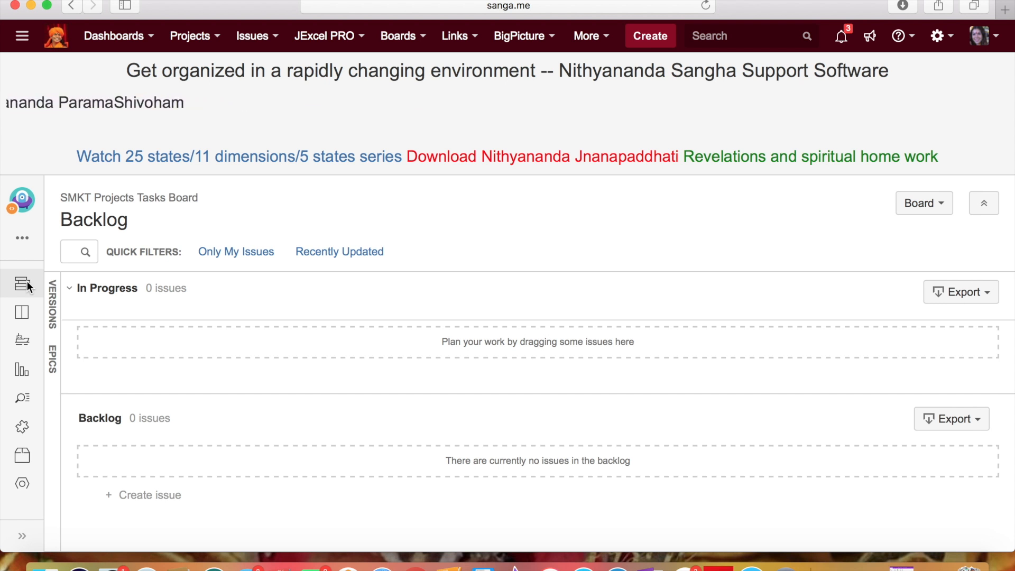
click(55, 365)
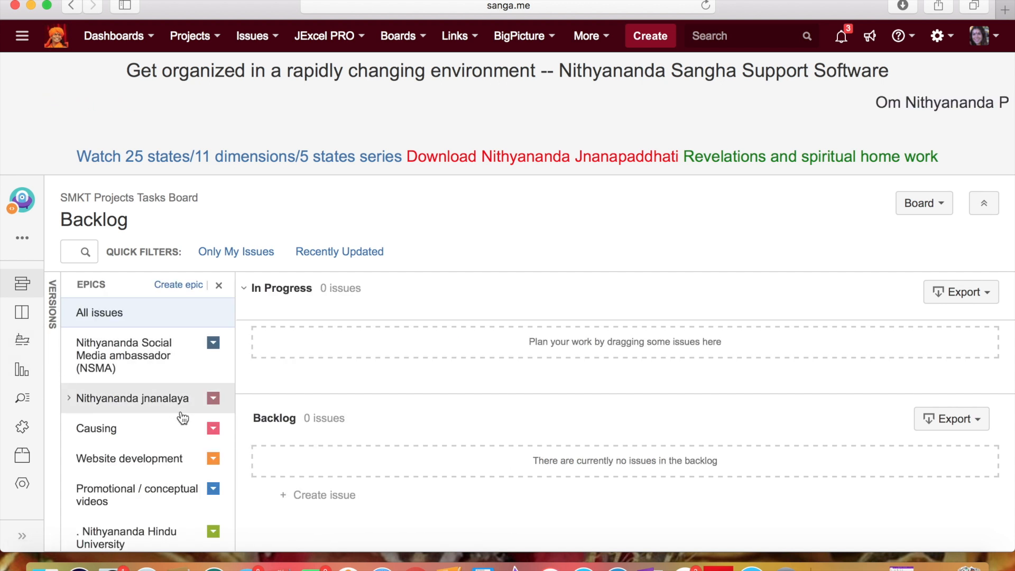
scroll(159, 374, down, 2)
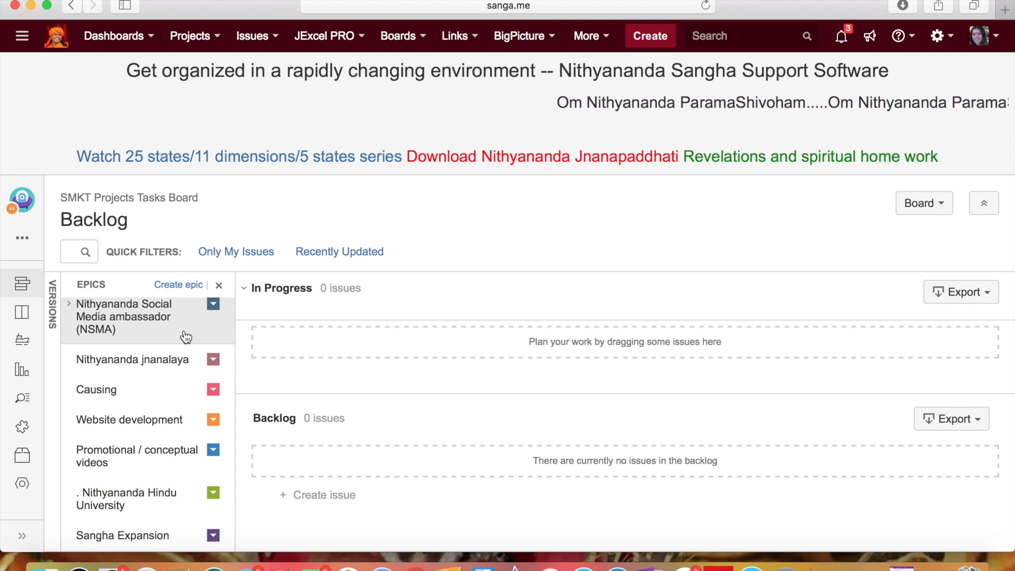
scroll(185, 336, up, 2)
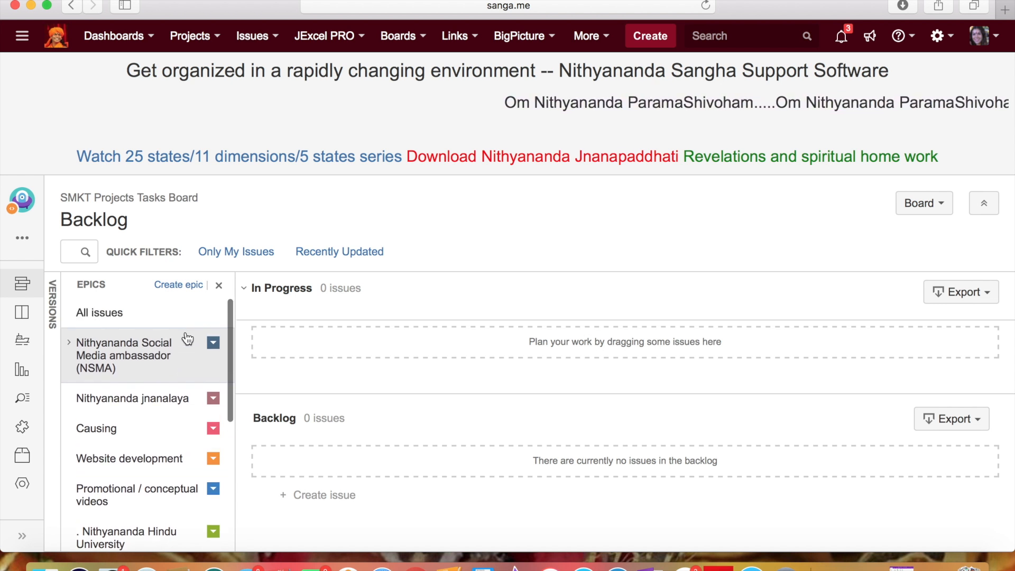
- View the details of the Nithyananda Social Media ambassador (NSMA) epic, including its description and its issues
click(213, 345)
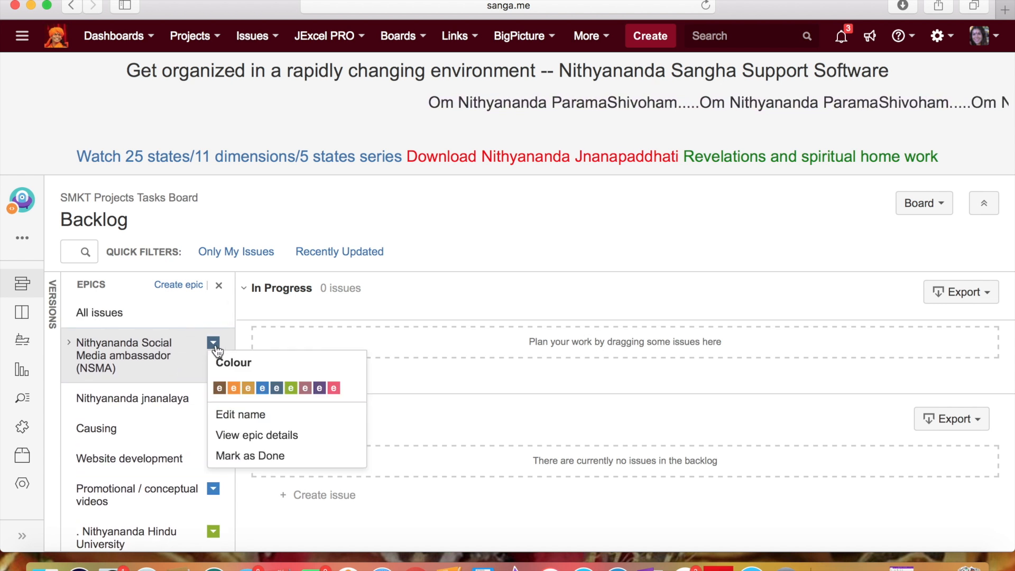
click(236, 435)
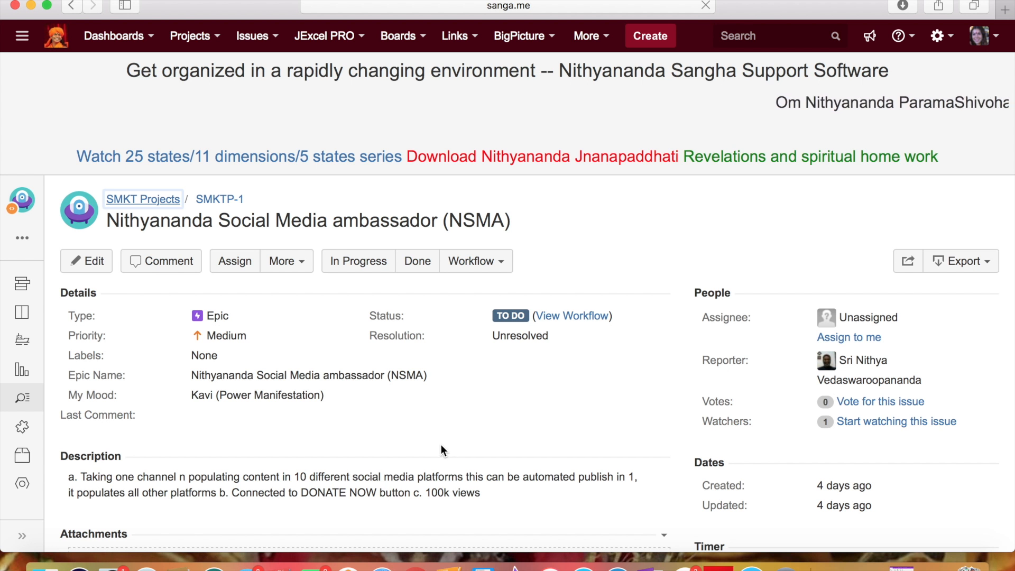
scroll(441, 444, down, 4)
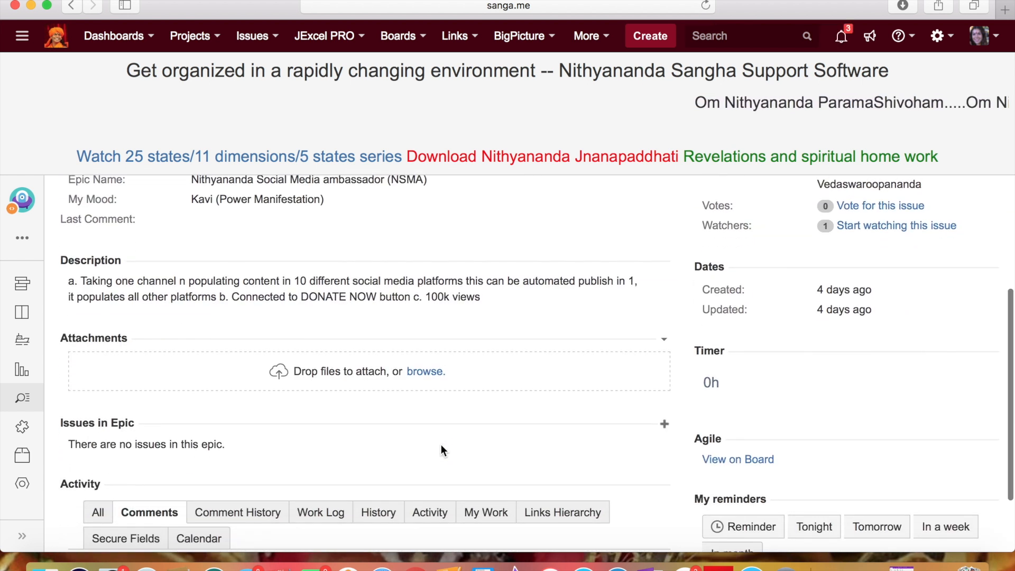
scroll(441, 444, up, 4)
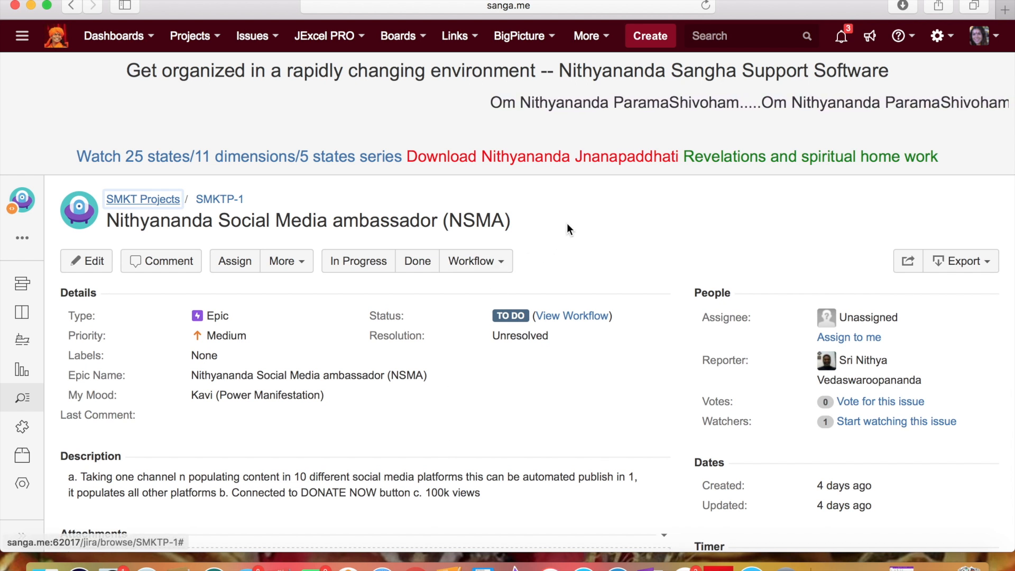
- Start a new issue in SMKT Projects with the issue type Task
click(644, 43)
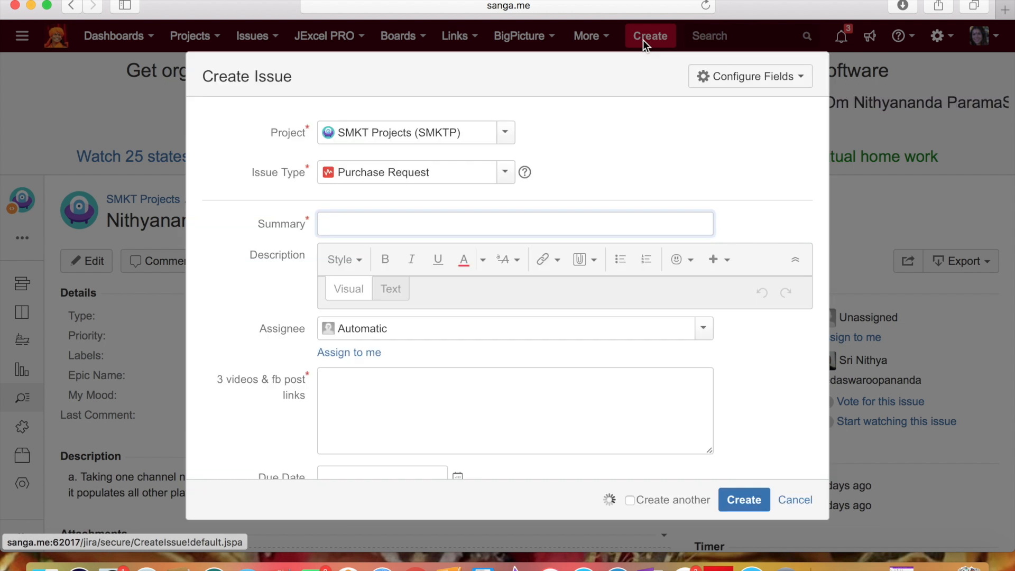
click(505, 171)
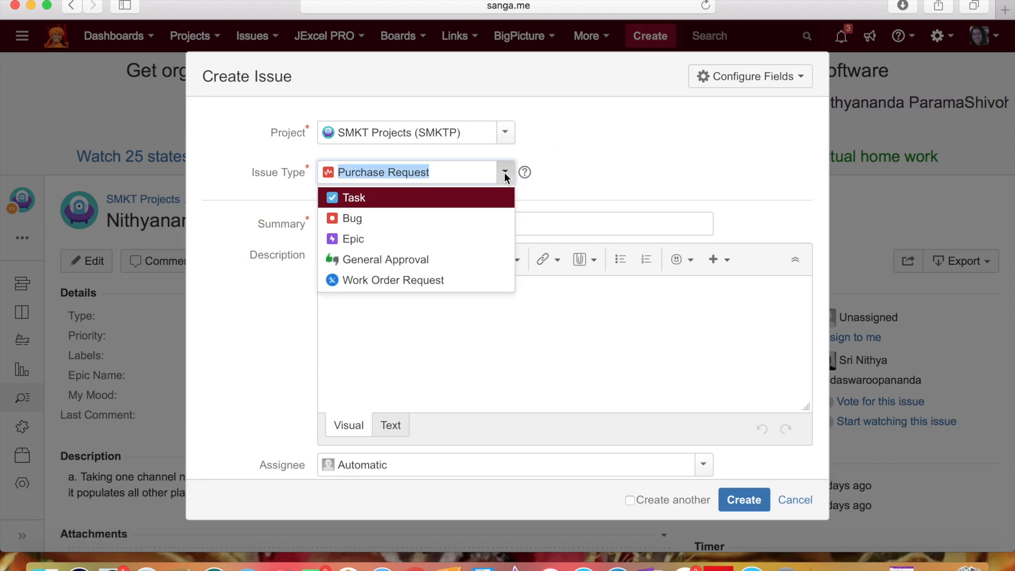
click(448, 201)
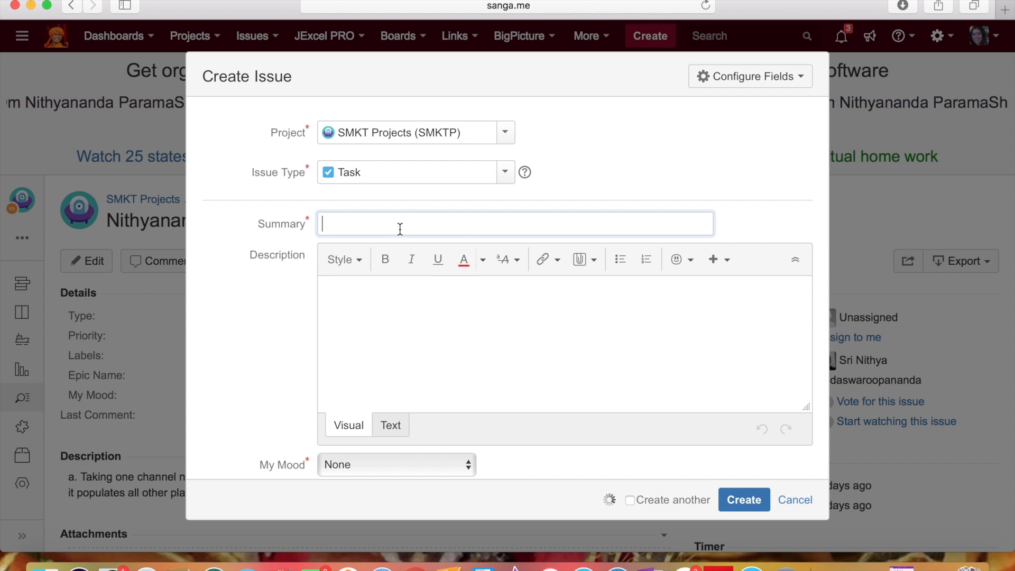
- Fill in the task's summary with the ambassador's name in capitals followed by "- SM Ambassador Project Tracking"
text(PRASID)
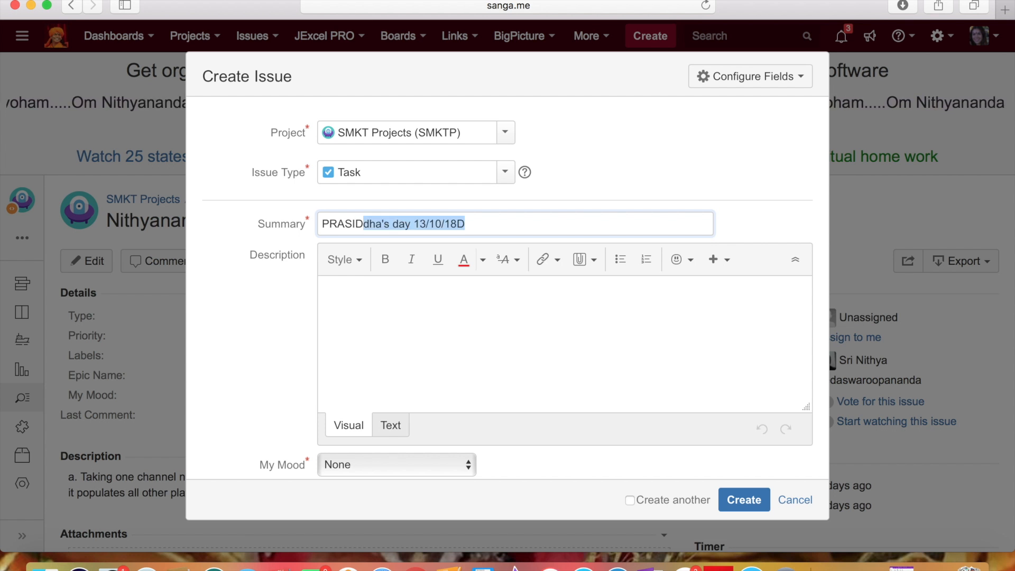
text(HA - s)
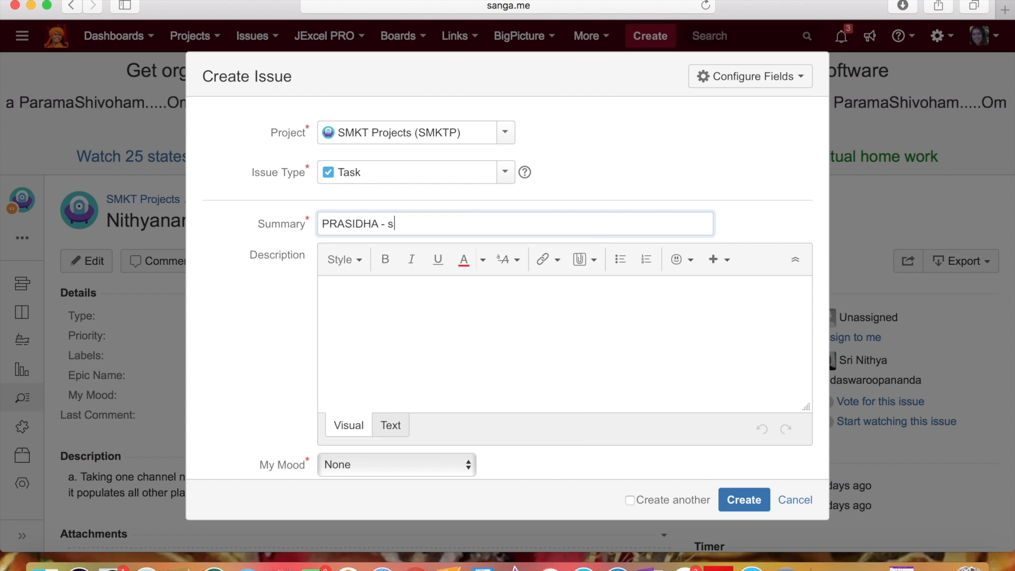
key(BackSpace)
text(Sm)
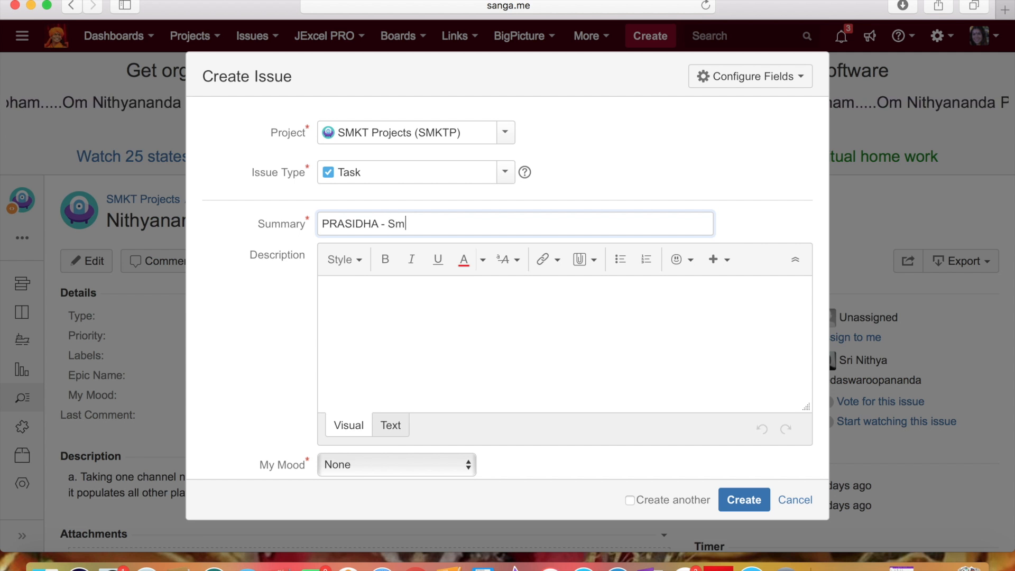
key(BackSpace)
text(M Ambal)
key(BackSpace)
text(ssador)
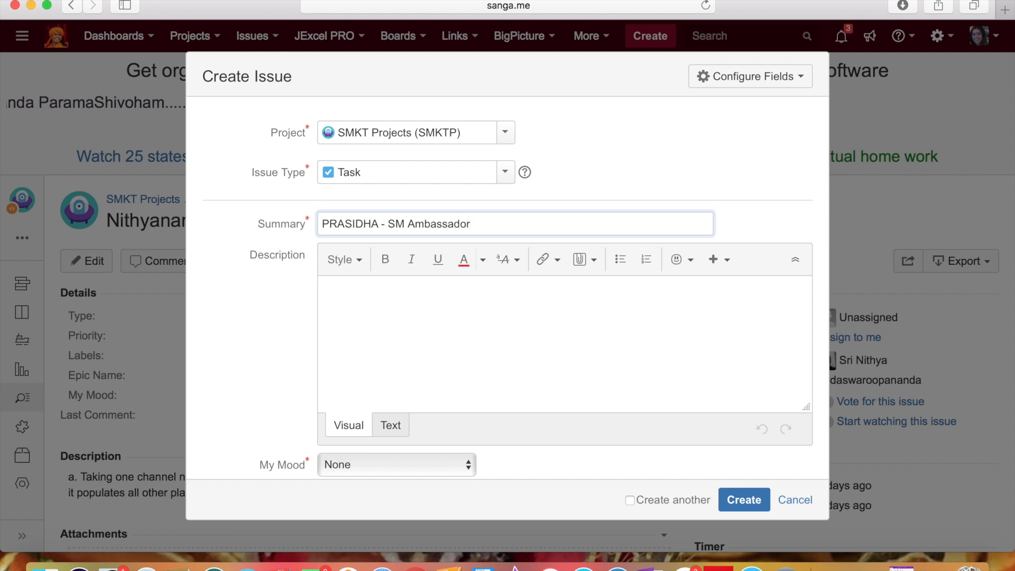
text( Porj)
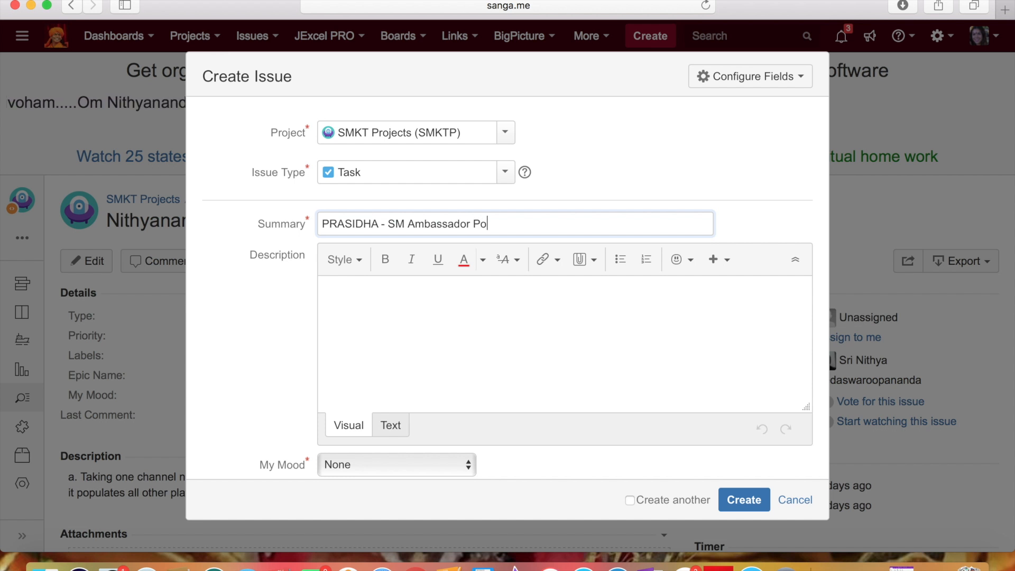
key(BackSpace)
key(BackSpace)
key(BackSpace)
text(rojec)
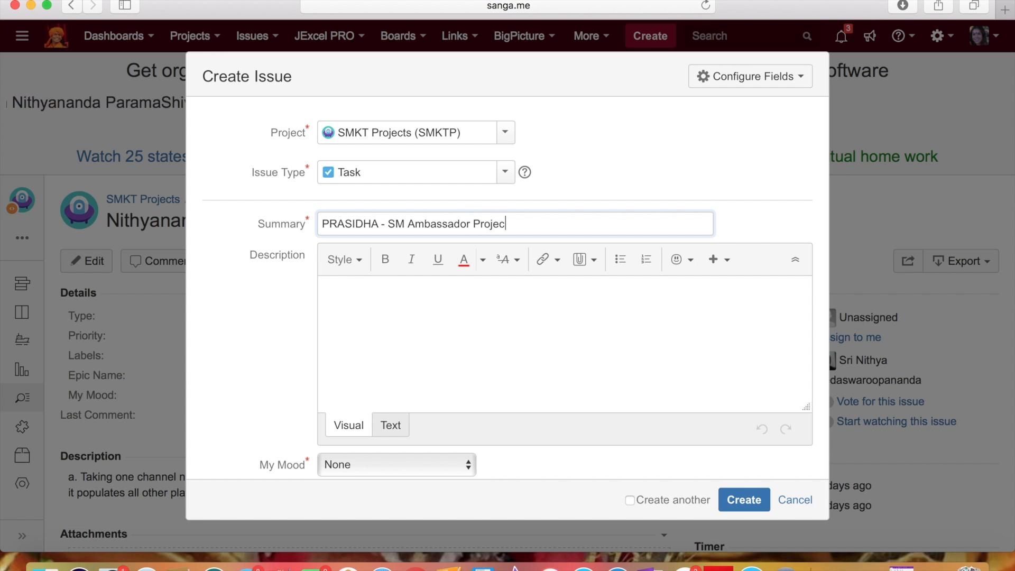
text(t Tracking)
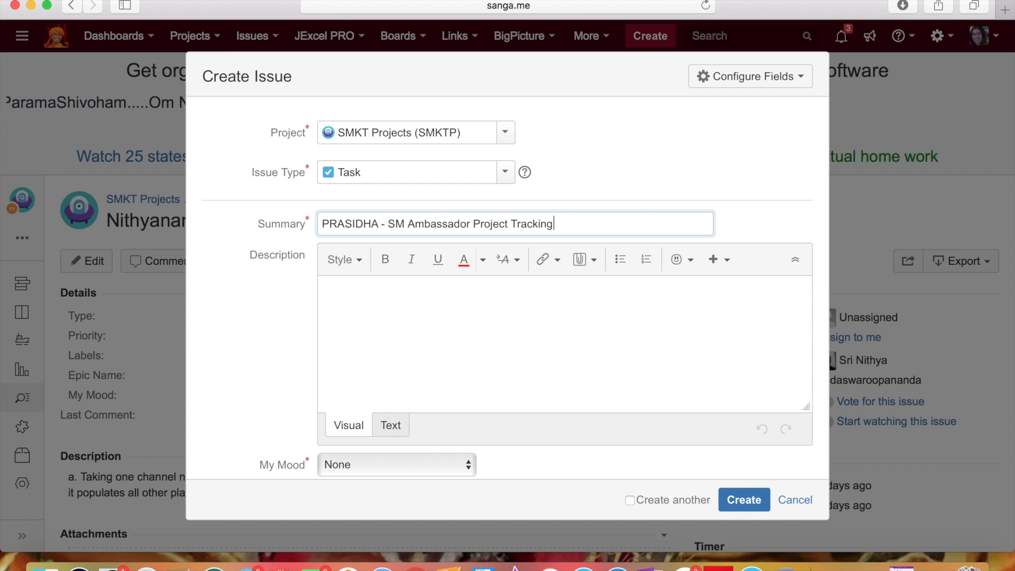
click(363, 223)
text(D)
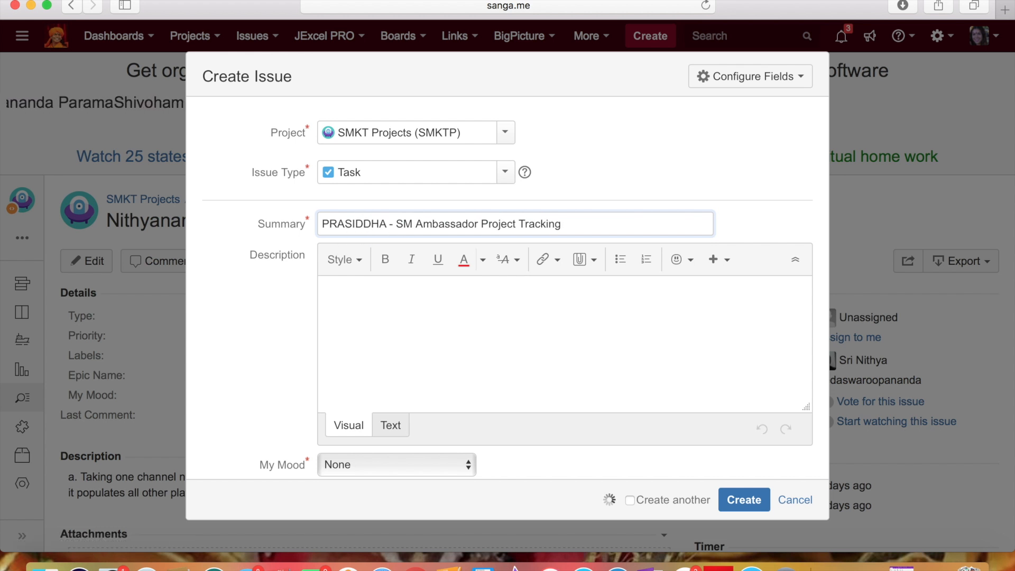
- Enter the task description "Here the progress of my Social Media work will be tracked."
click(420, 311)
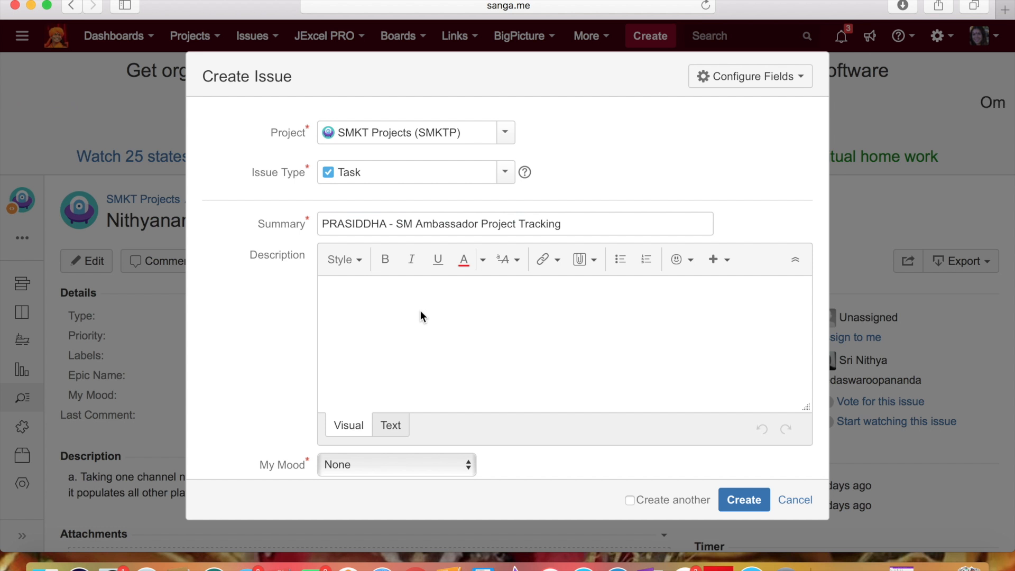
text(Here the progress of my S)
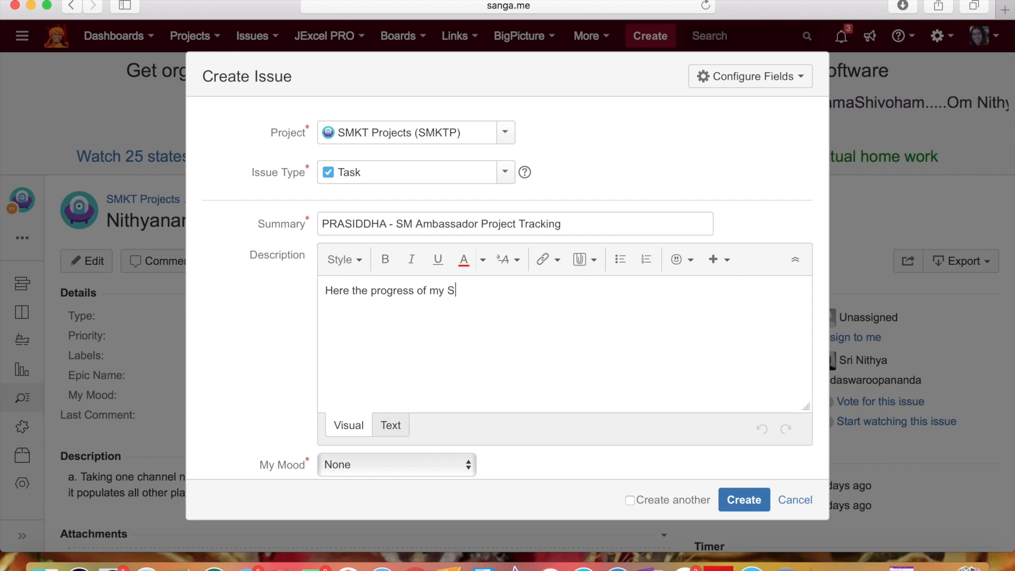
text(ocial )
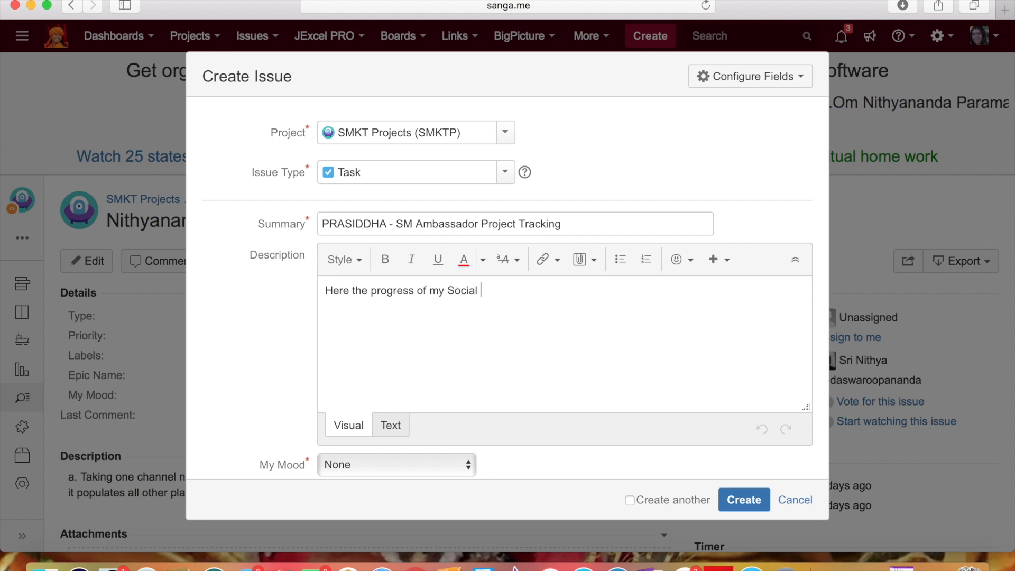
text(Media work )
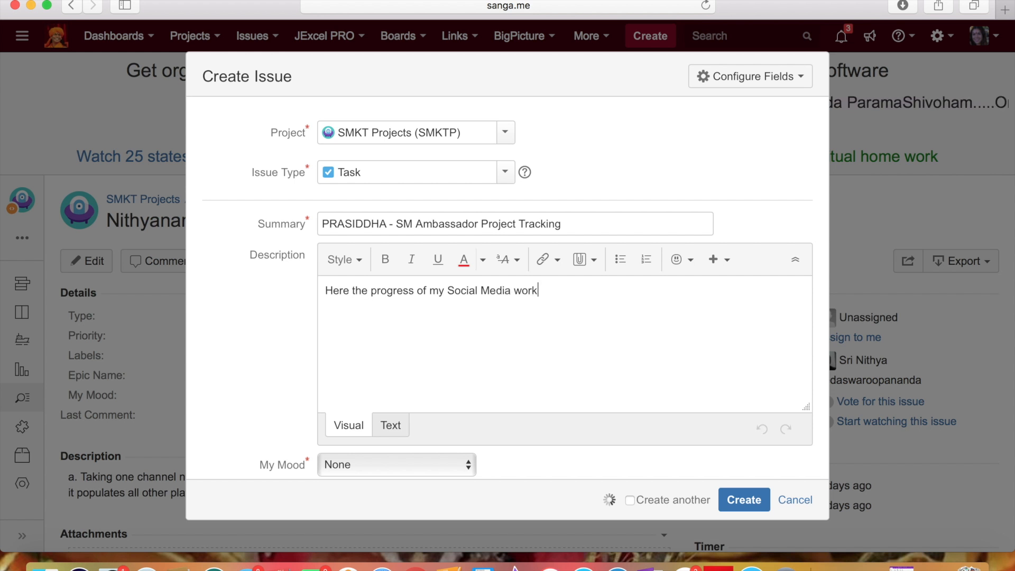
text(will )
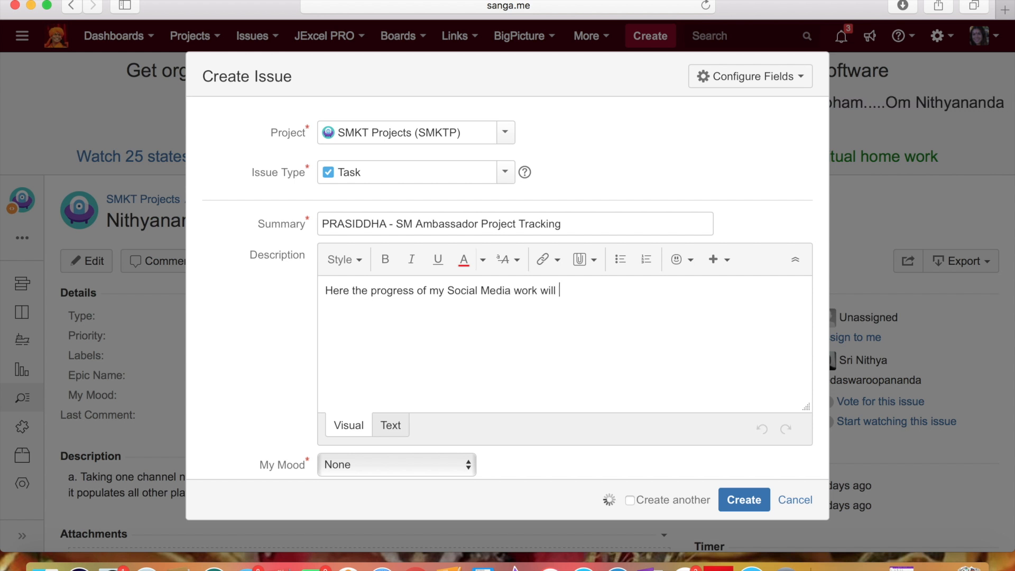
text(be tracked.)
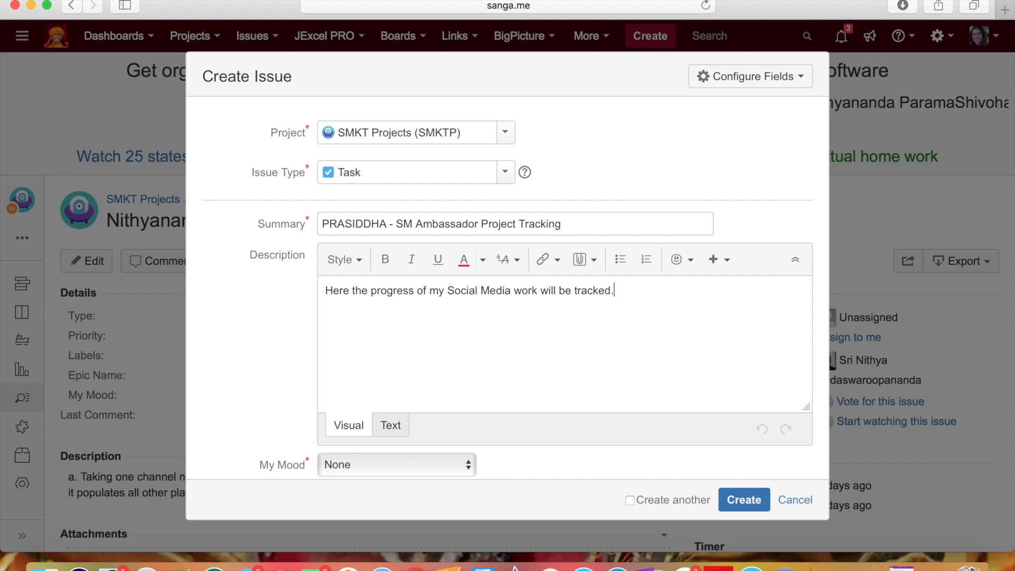
- Set the new task's My Mood to Orange (Inspired)
scroll(508, 288, down, 2)
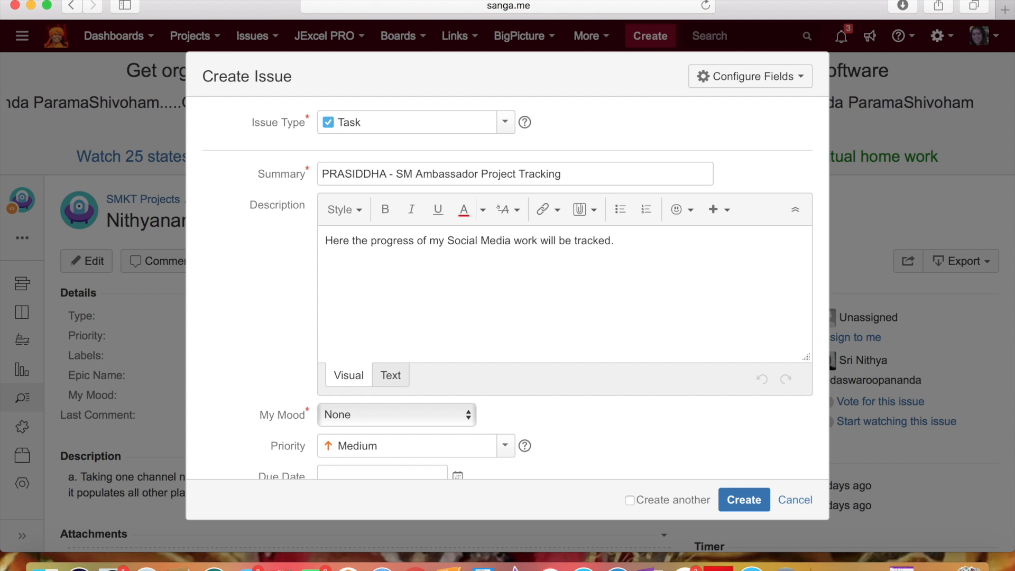
scroll(420, 378, down, 3)
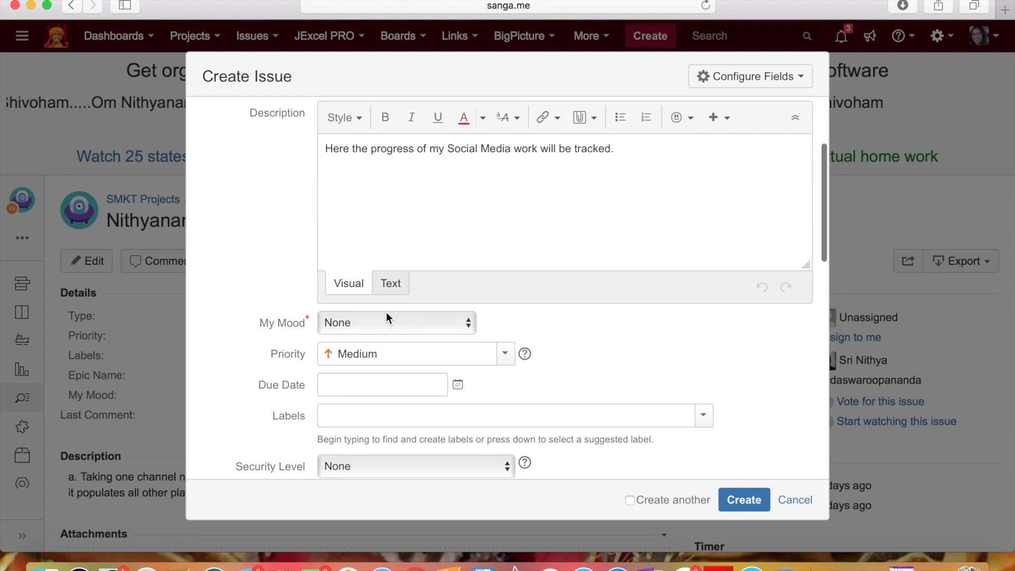
click(386, 316)
click(408, 397)
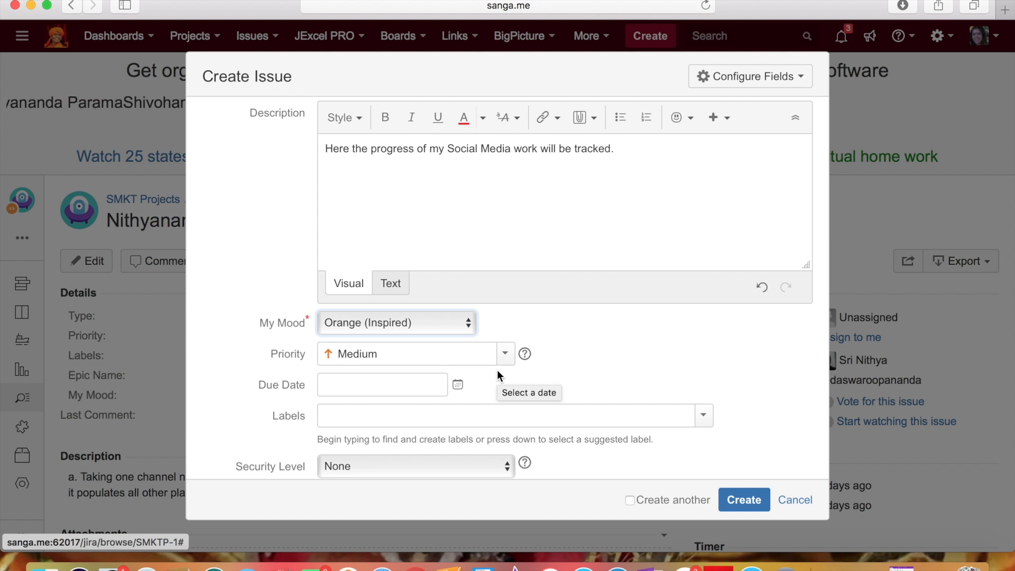
- Set the new task's My Mood to Kavi (Power Manifestation)
scroll(547, 227, up, 3)
scroll(547, 225, down, 2)
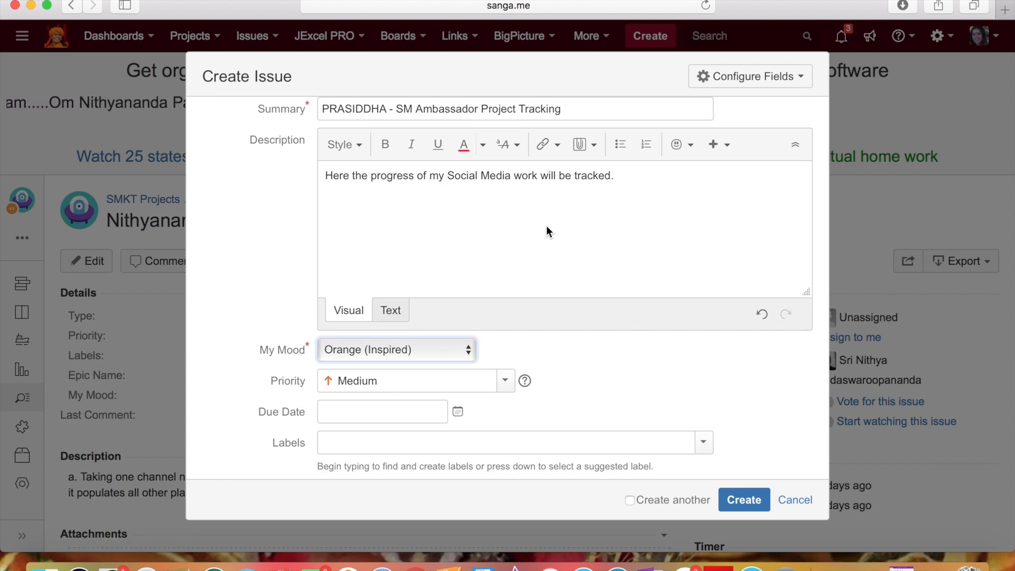
scroll(547, 225, down, 5)
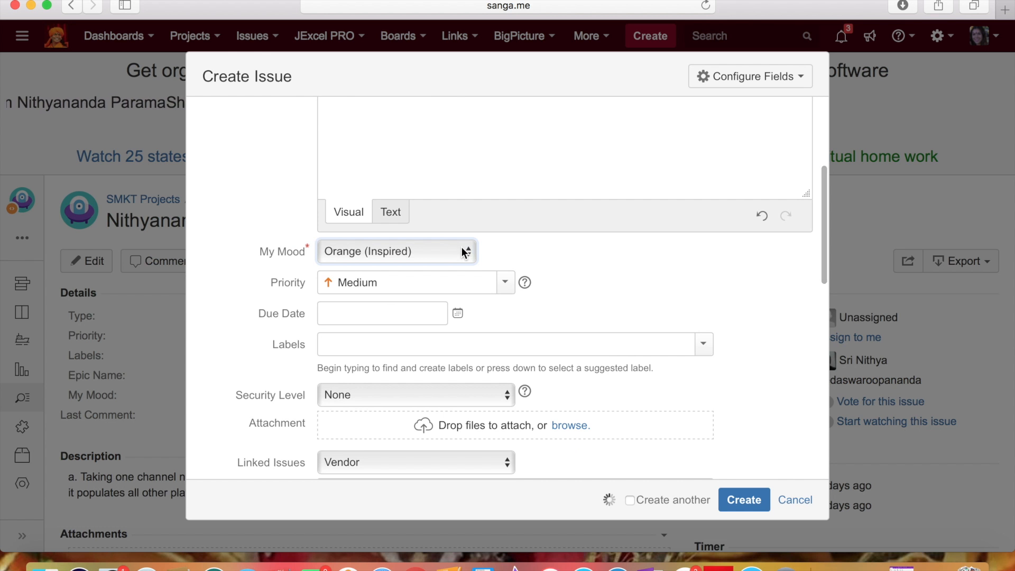
click(462, 246)
click(448, 271)
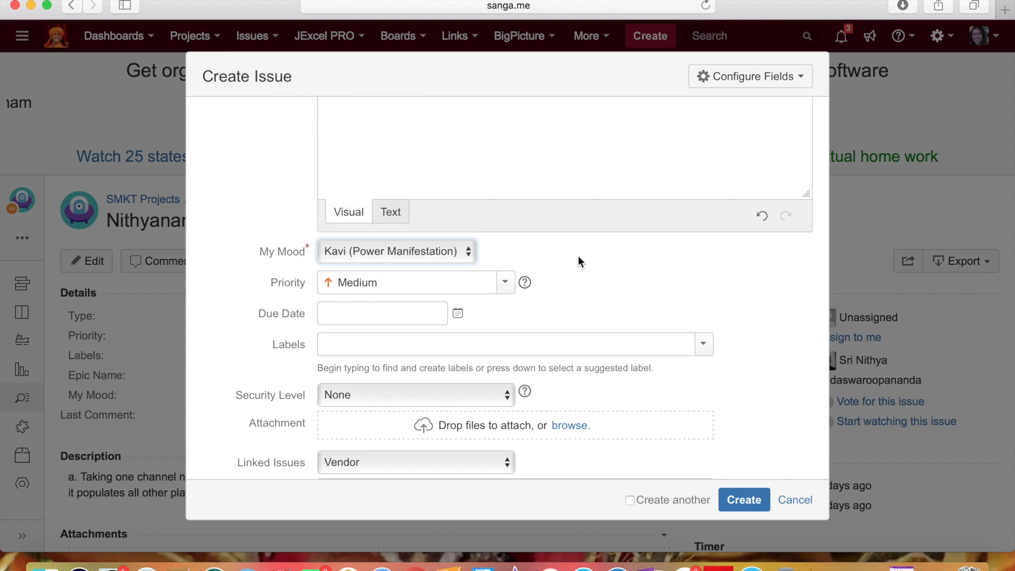
- Leave the new task's Security Level at None and assign the task to yourself
scroll(608, 242, down, 5)
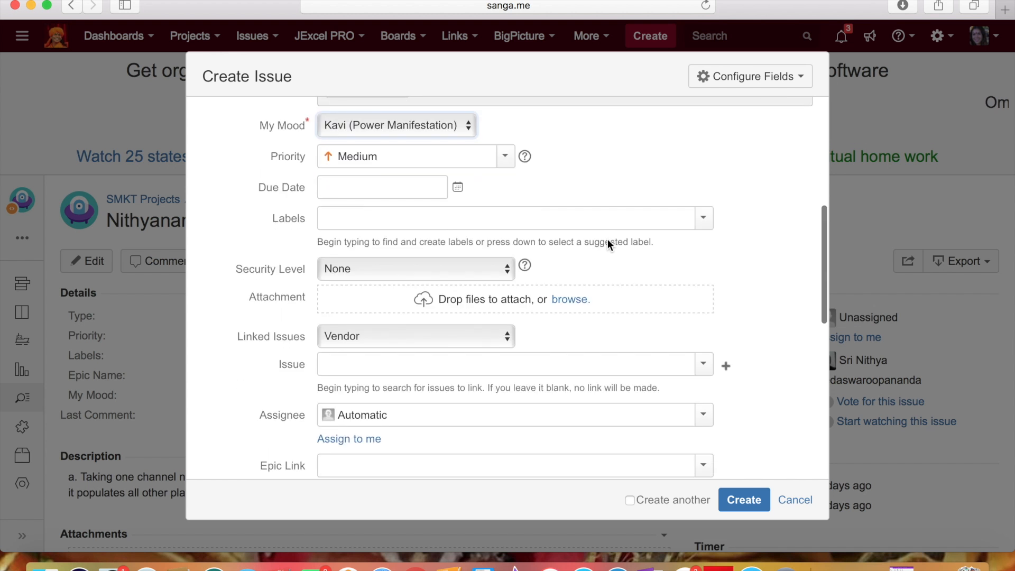
click(477, 255)
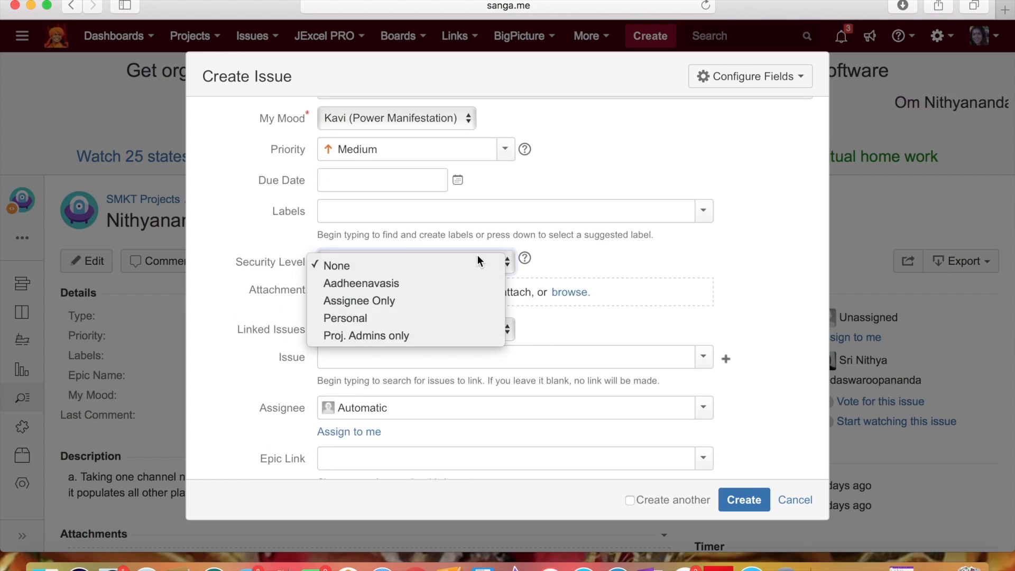
click(581, 259)
scroll(581, 259, down, 4)
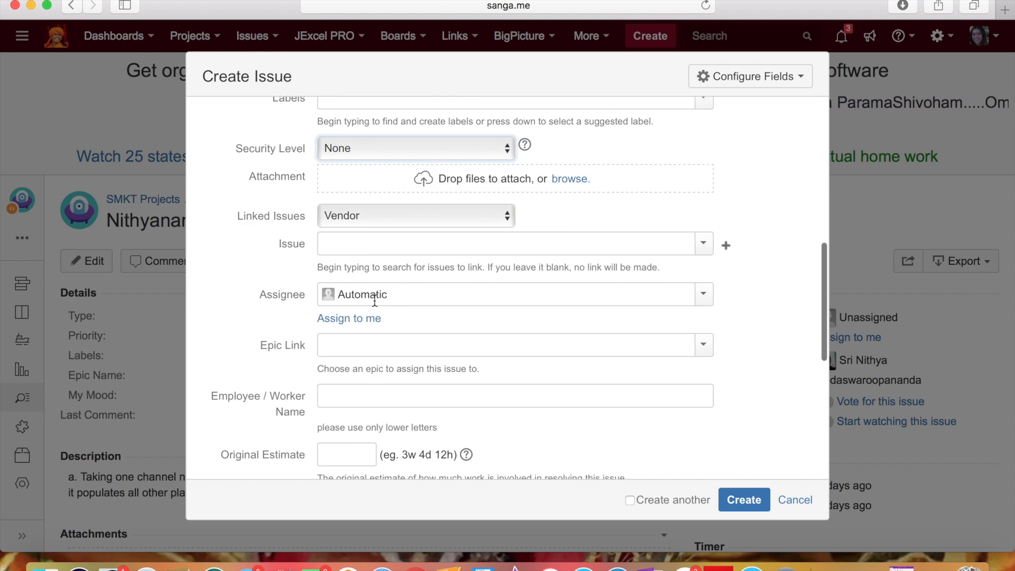
click(354, 322)
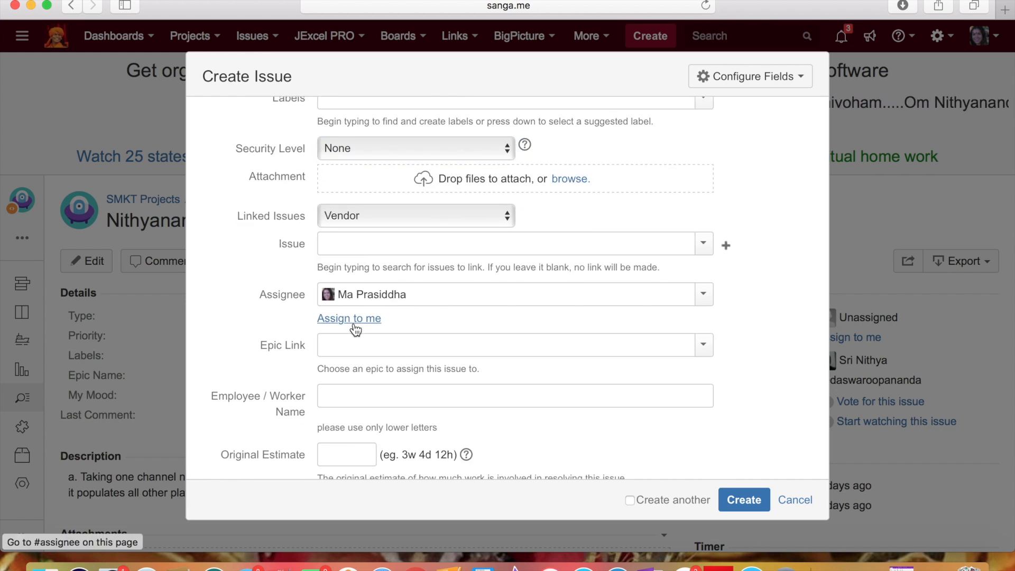
- Link the new task to the epic Nithyananda Social Media ambassador (NSMA), SMKTP-1
click(391, 343)
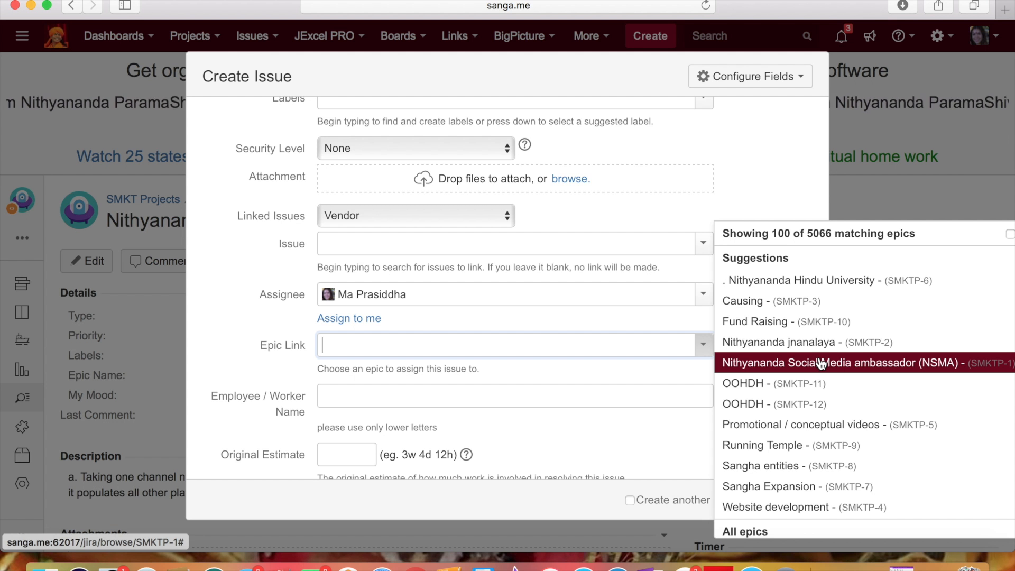
click(820, 364)
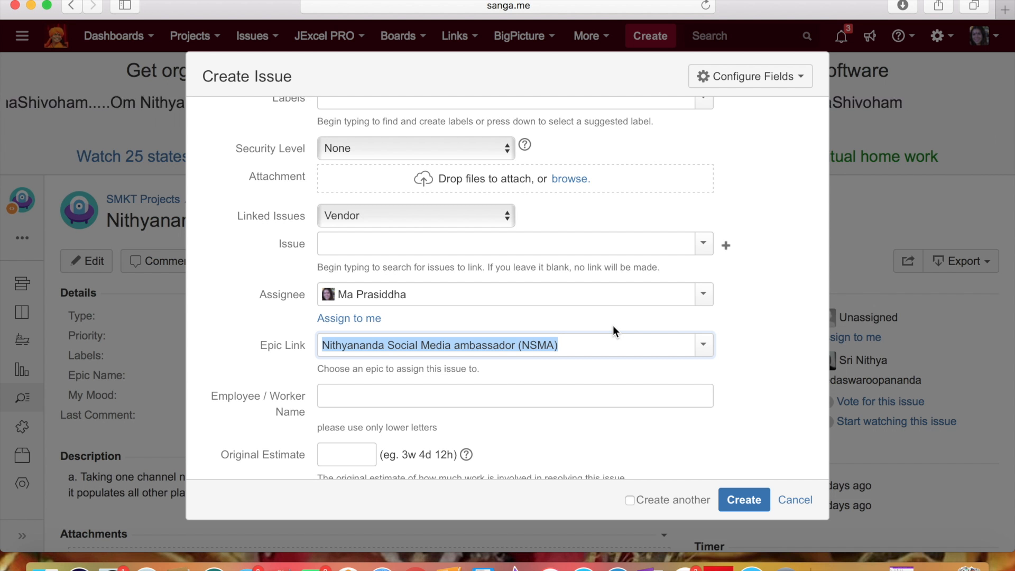
key(Return)
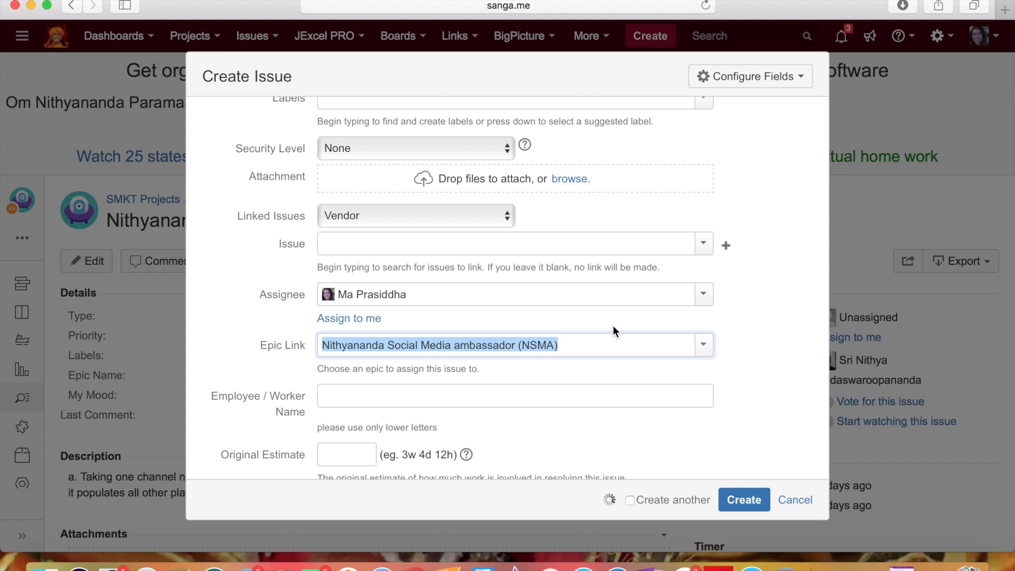
- Create the tracking task, leaving the estimate, location, case and generic fields empty and Remarks at None
scroll(613, 329, down, 5)
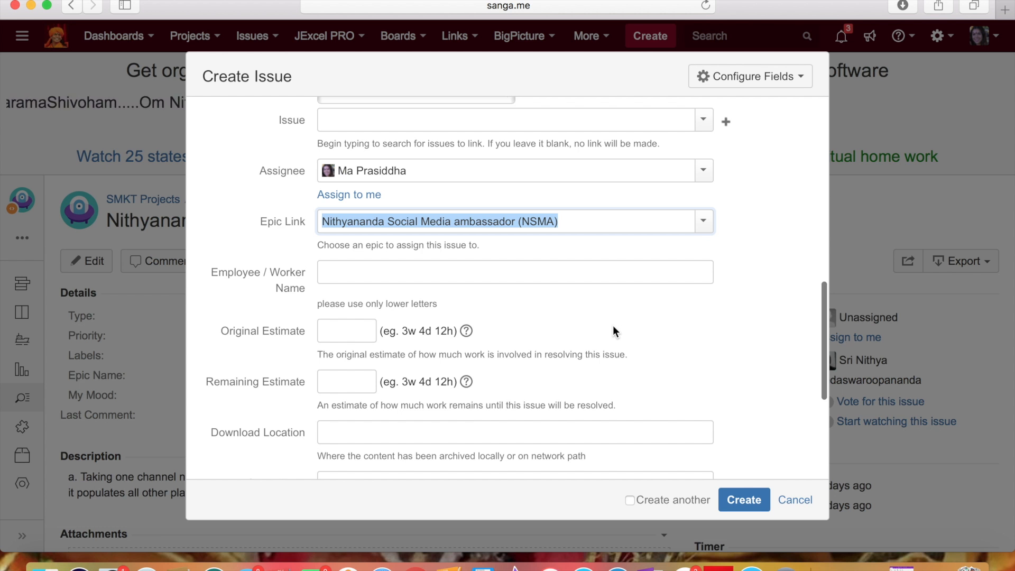
scroll(613, 330, down, 1)
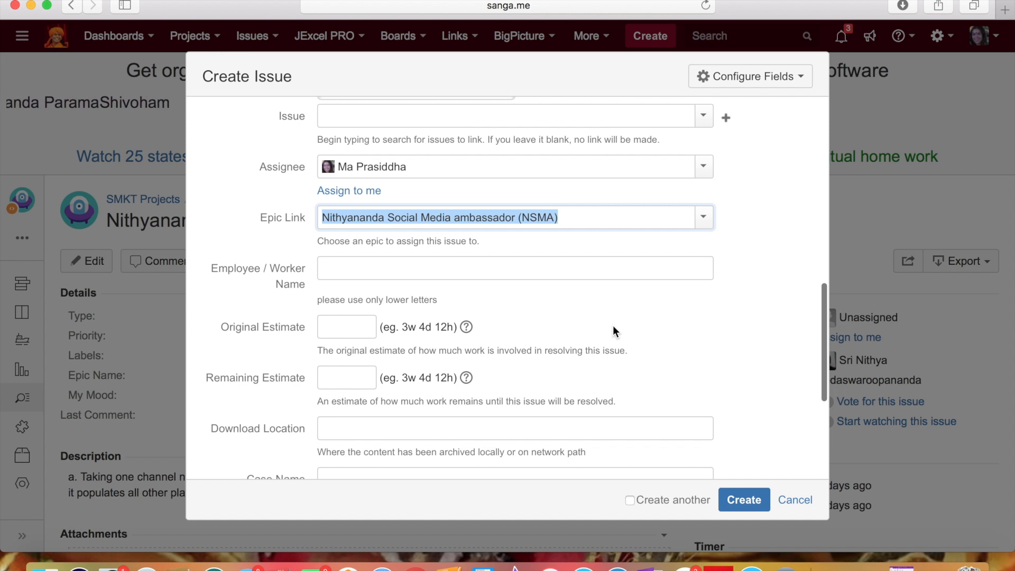
scroll(613, 326, down, 1)
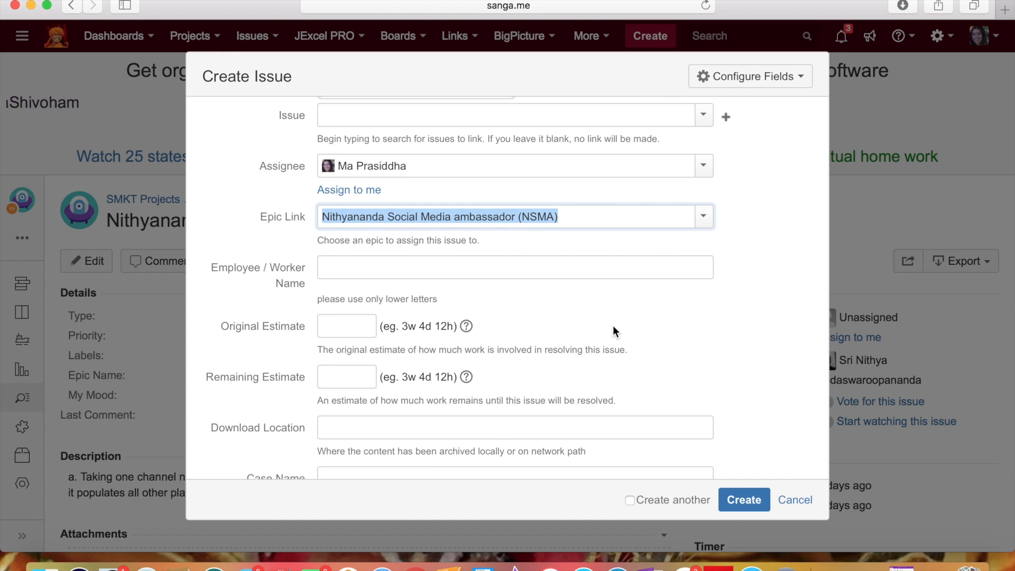
scroll(613, 326, down, 5)
scroll(613, 329, down, 3)
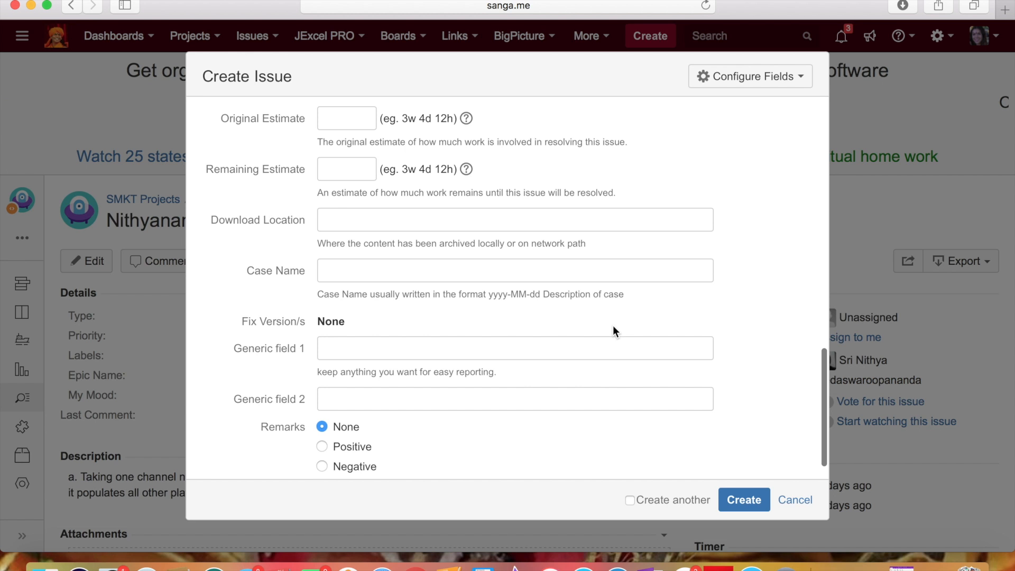
click(750, 507)
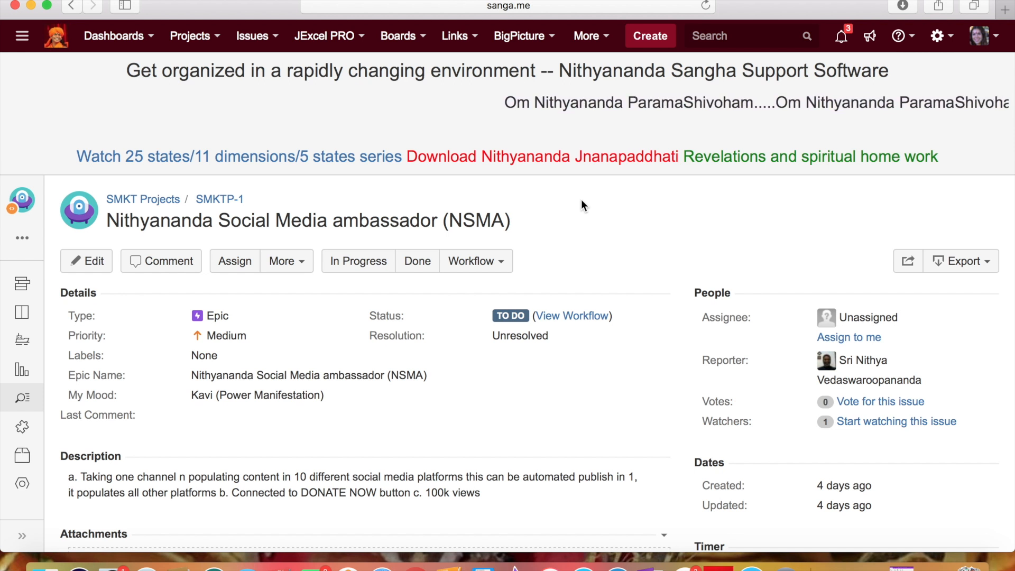
- Open the newly created SM Ambassador Project Tracking task, SMKTP-16, from the recent issues
scroll(582, 204, down, 3)
scroll(581, 204, up, 2)
scroll(581, 206, down, 5)
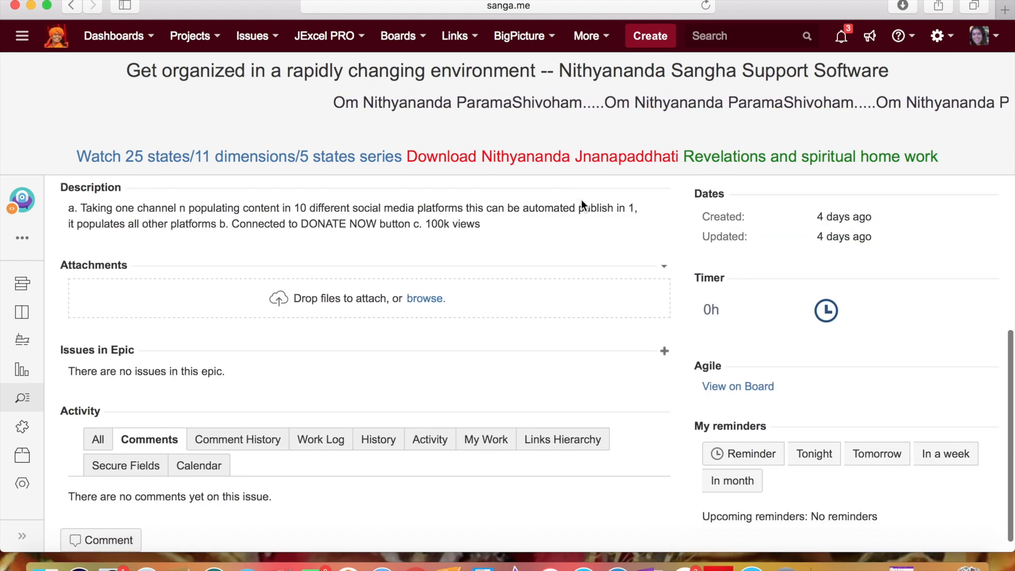
scroll(582, 199, up, 5)
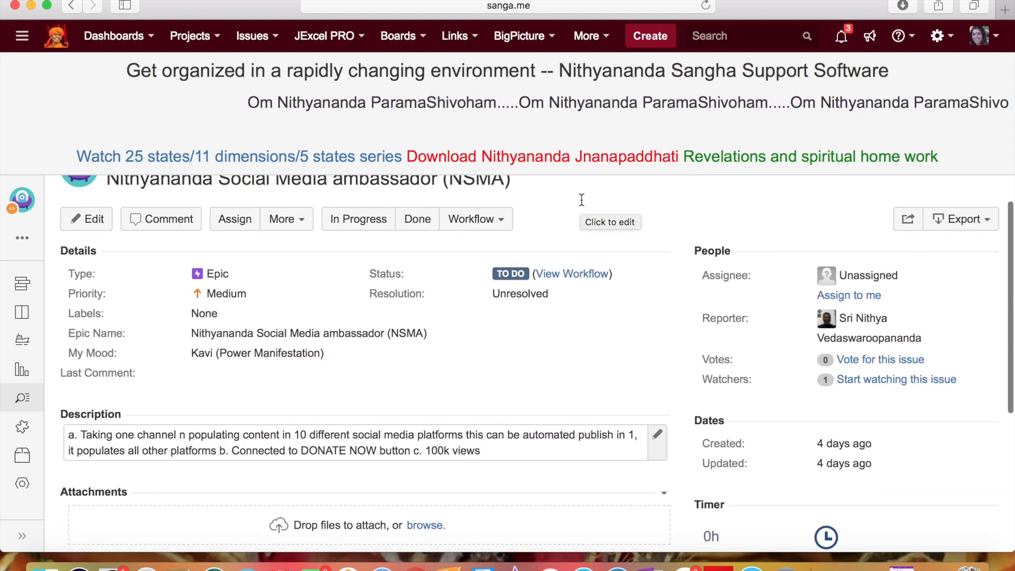
click(277, 38)
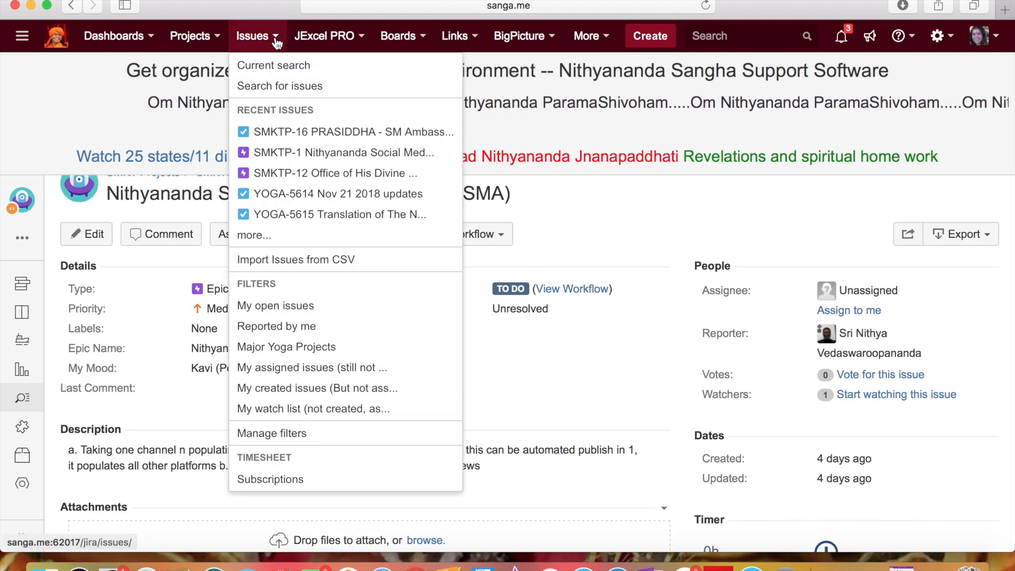
click(313, 132)
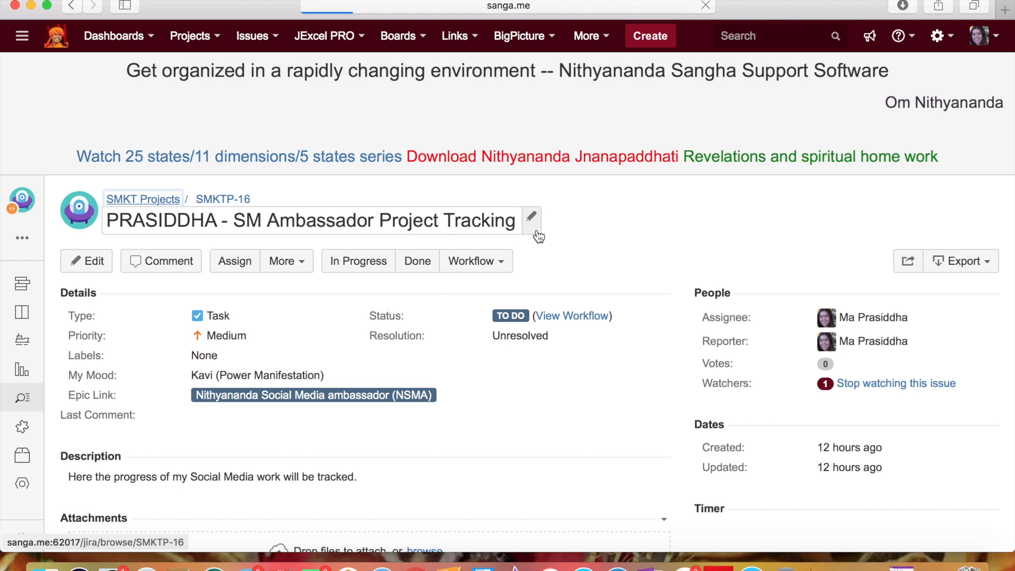
- Start a sub-task of the ambassador tracking task with the summary "Worklog 22/11/18"
scroll(537, 233, down, 1)
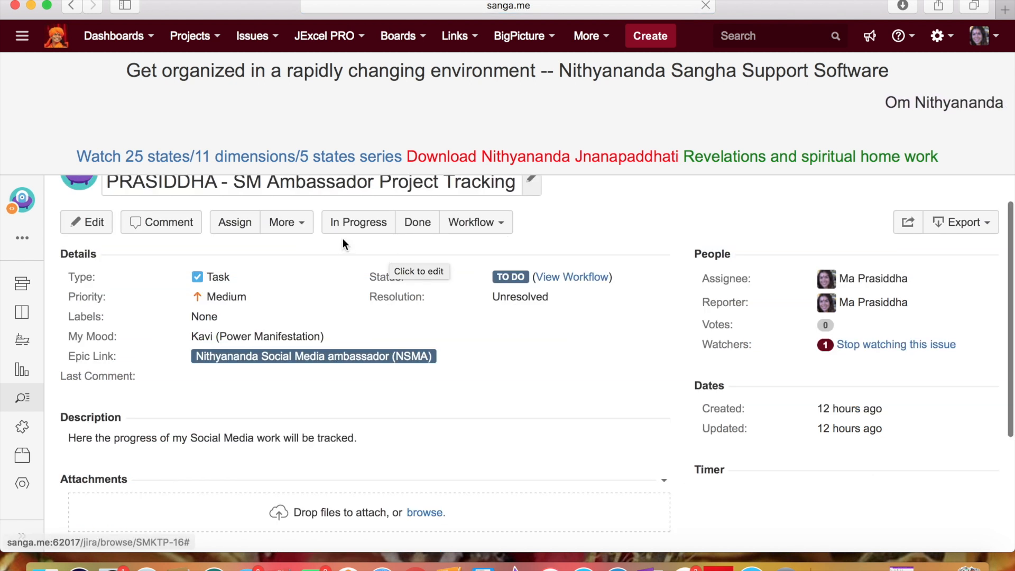
click(307, 225)
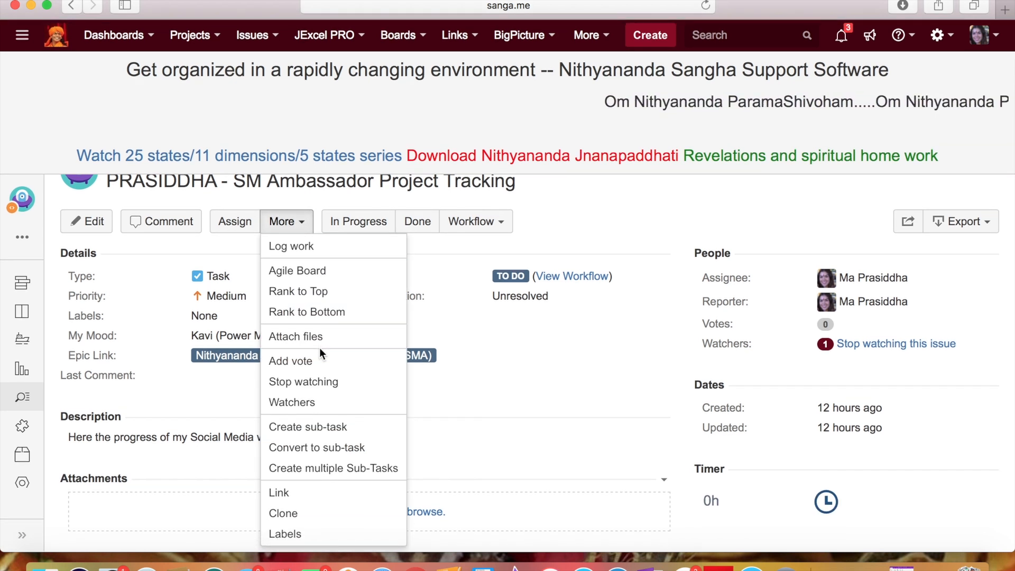
click(327, 429)
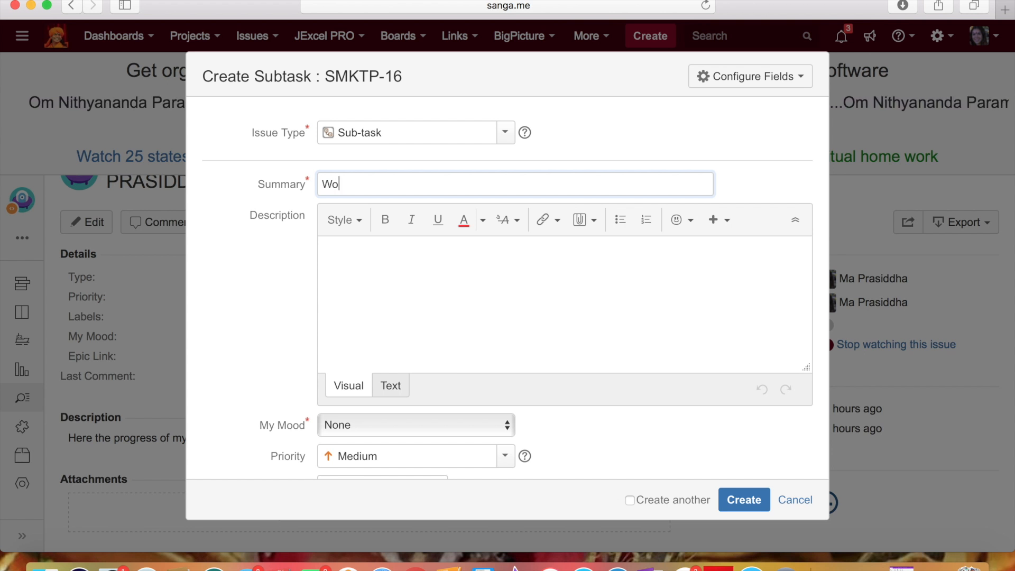
text(rk)
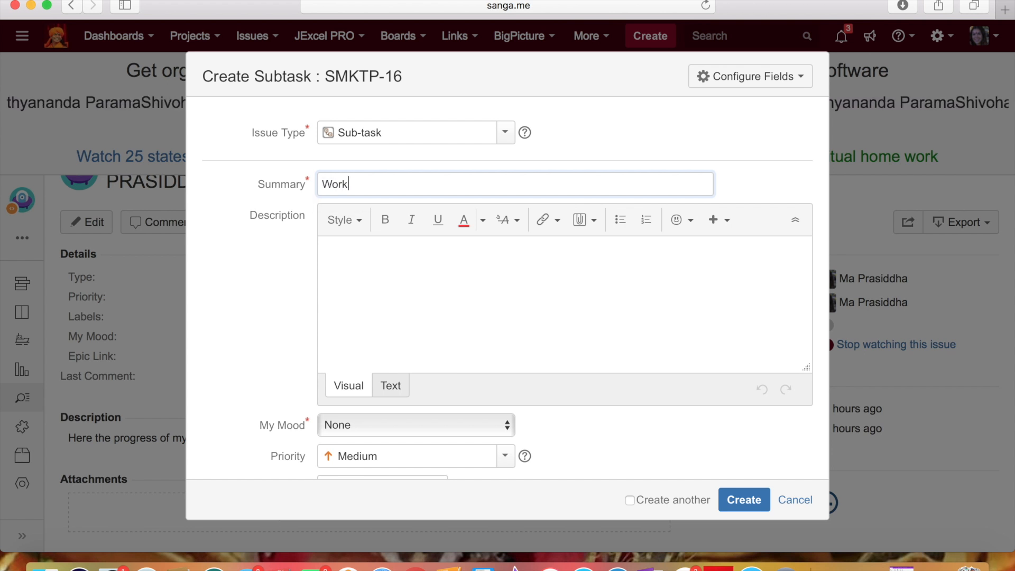
text(log 22)
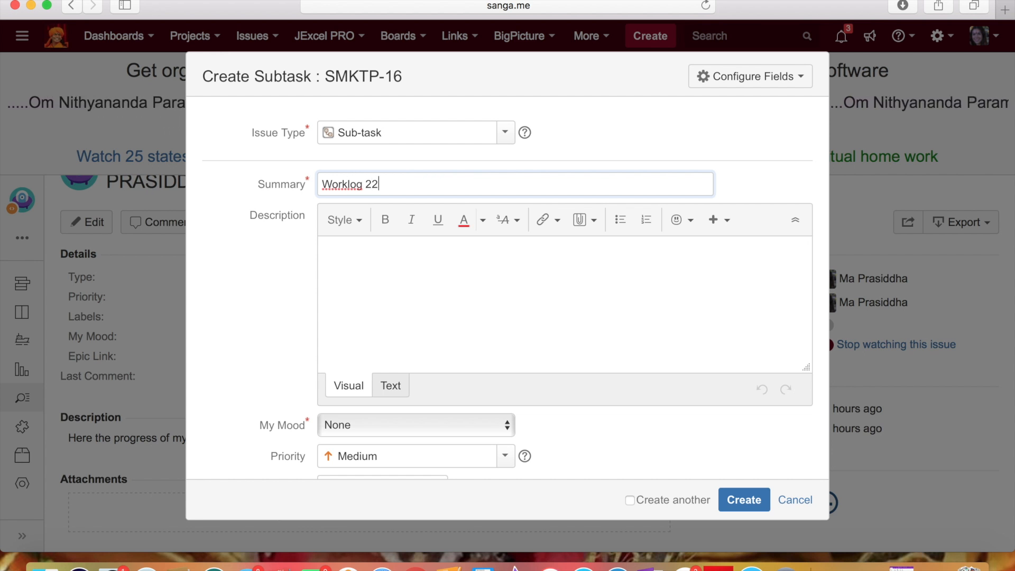
text(/11/18)
- Describe the sub-task in a bulleted list: "Created Channel Name", "Created accounts on all 10 platforms" and "uploaded one video"
click(424, 270)
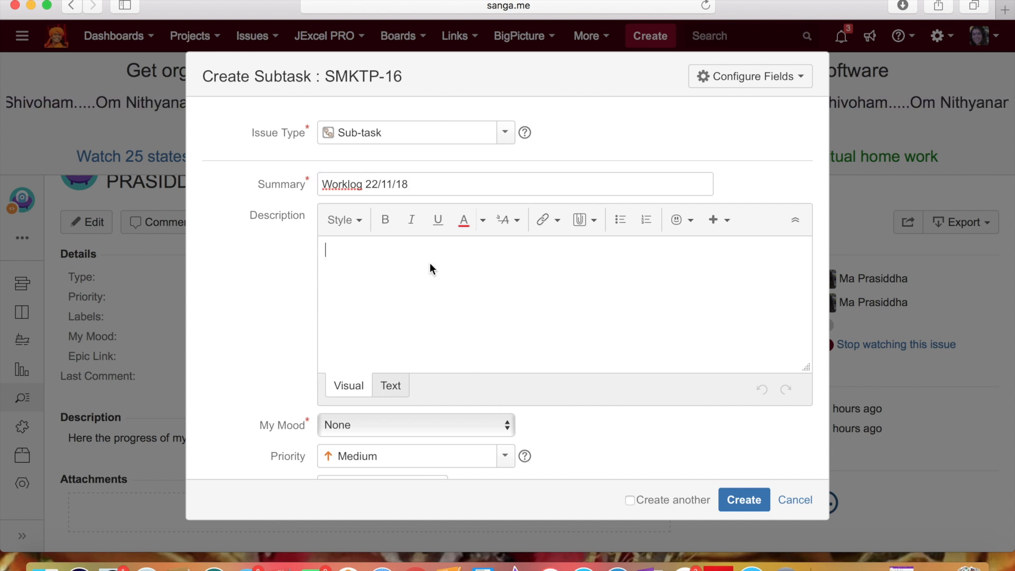
click(619, 220)
text(Created Channel Name)
key(Return)
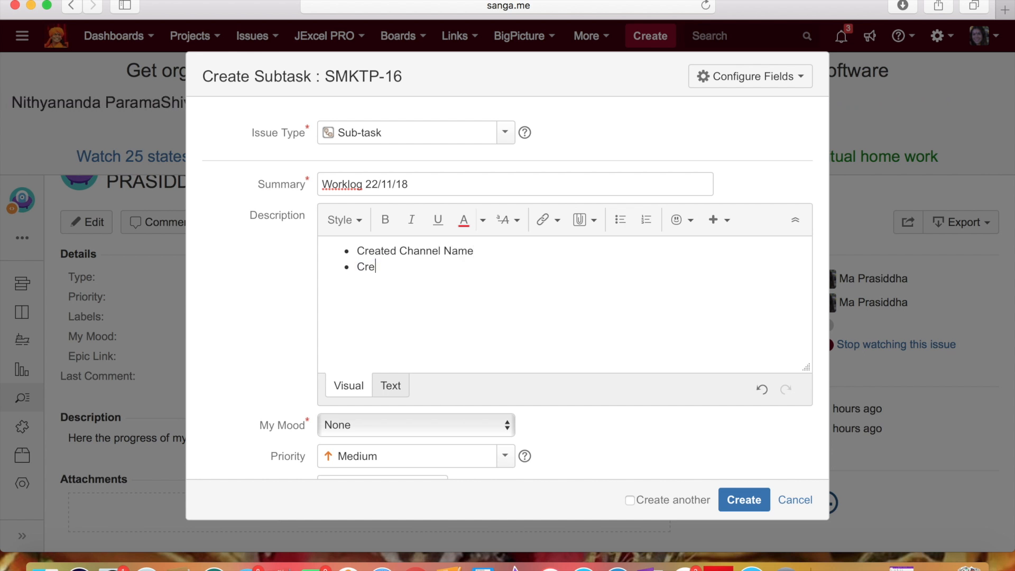
text(Created accounts on all 10)
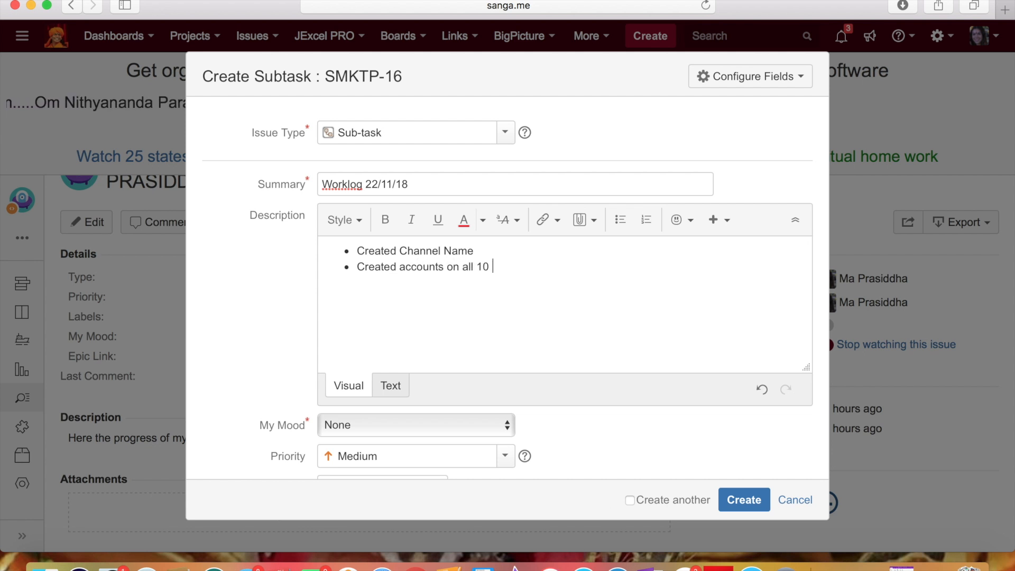
text(lat)
key(BackSpace)
text(tfors)
key(BackSpace)
text(ms)
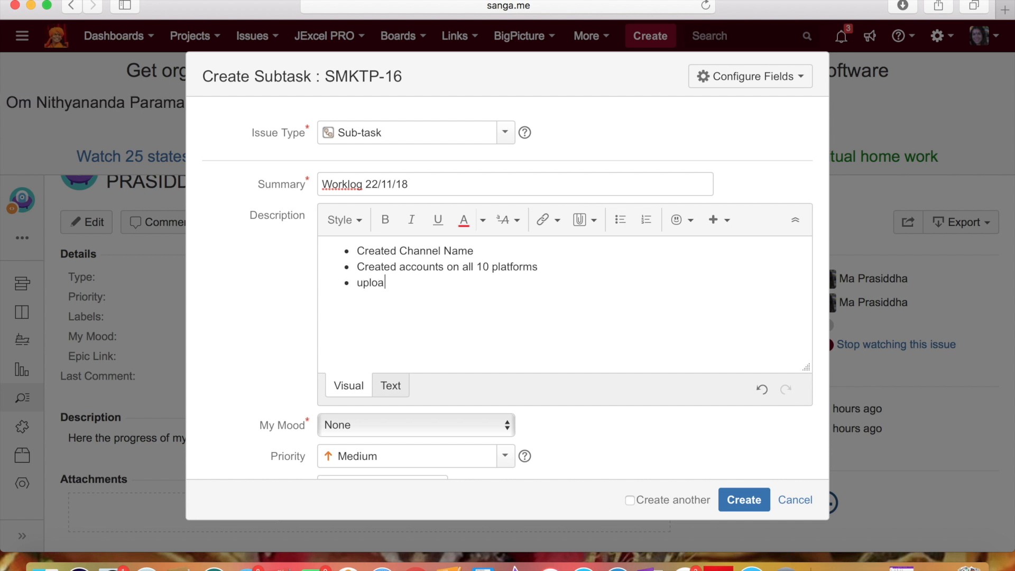
key(BackSpace)
key(BackSpace)
key(BackSpace)
key(BackSpace)
key(BackSpace)
text(d one video)
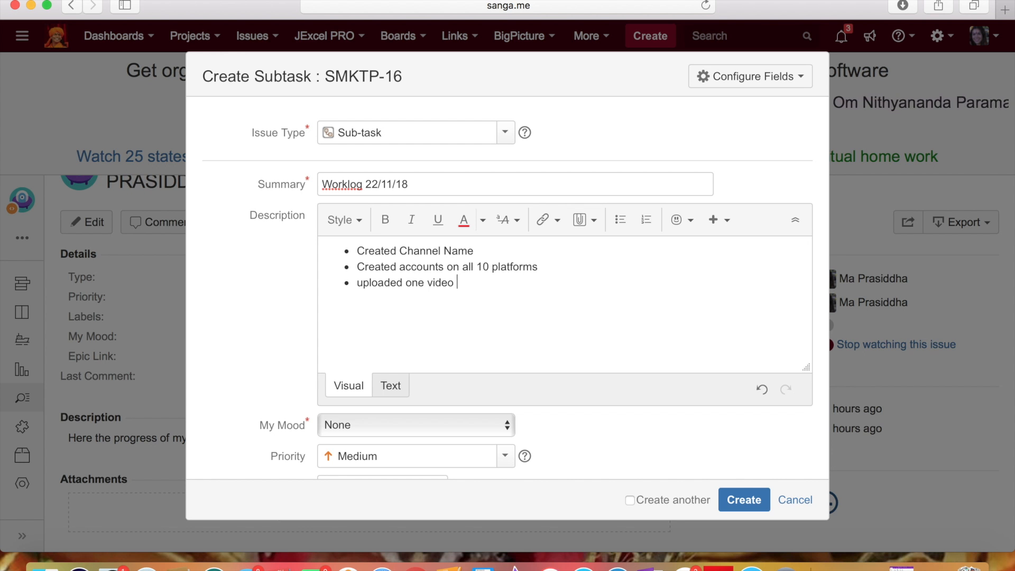
- Choose an option for the sub-task's required My Mood field
scroll(472, 242, down, 2)
scroll(471, 239, down, 2)
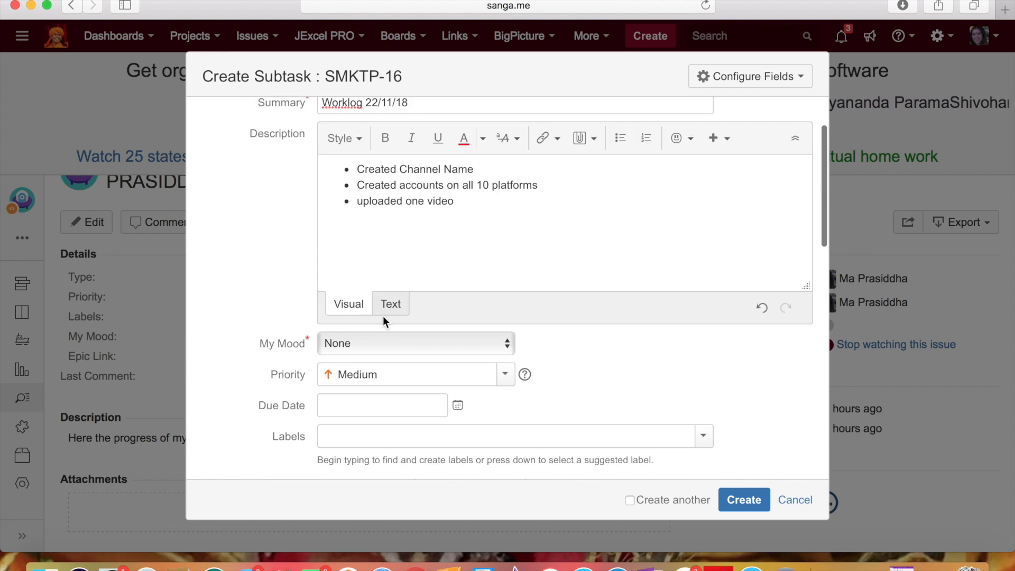
click(369, 349)
click(379, 418)
- Assign the worklog sub-task to yourself and create it
scroll(381, 417, down, 5)
scroll(383, 418, down, 8)
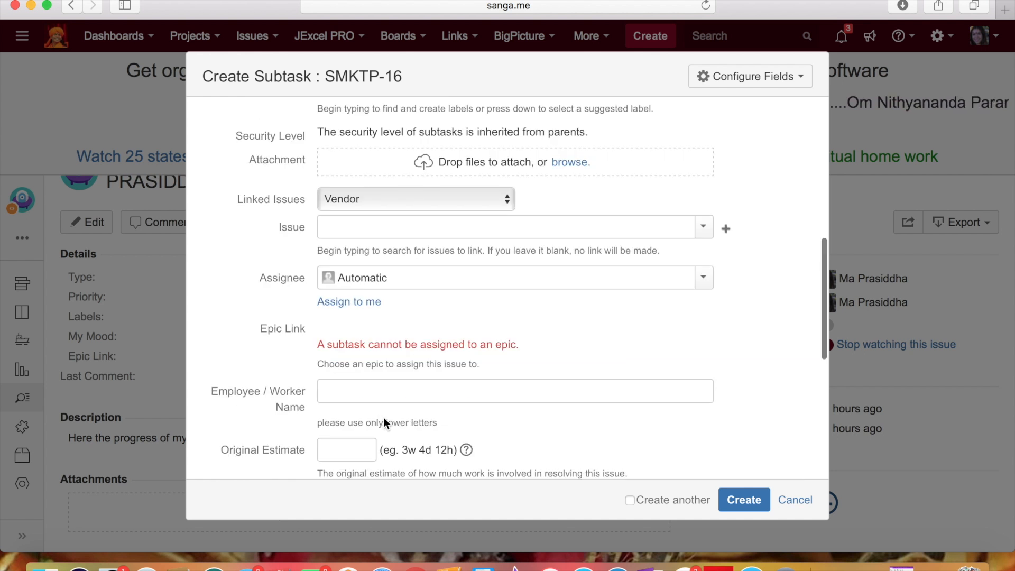
click(352, 285)
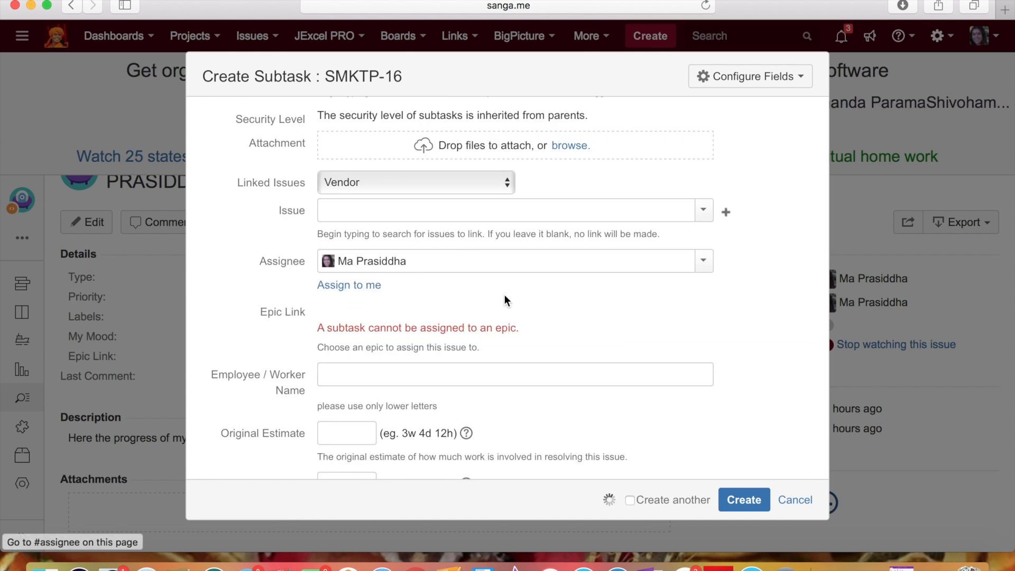
scroll(506, 304, down, 9)
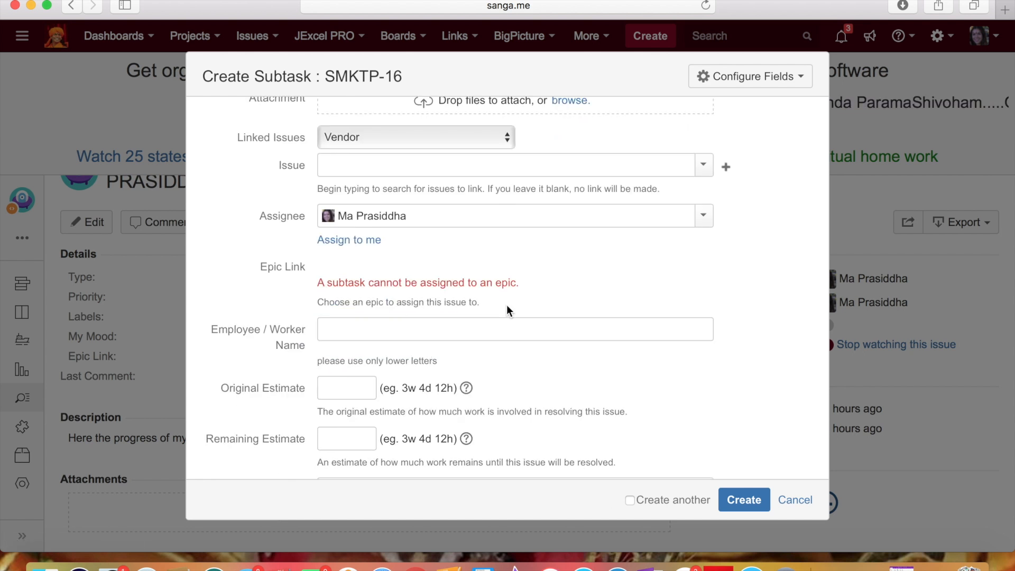
click(741, 502)
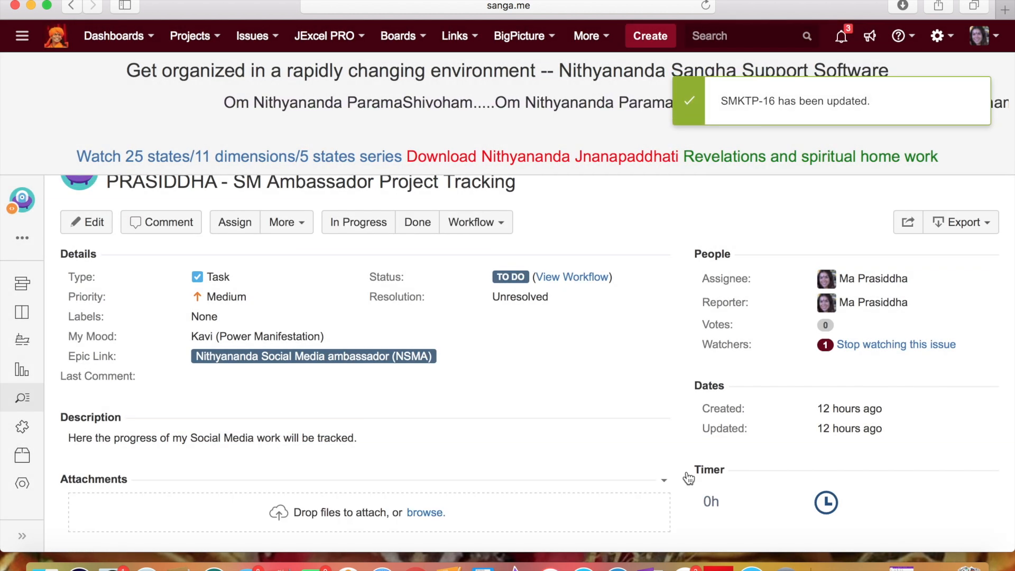
- Check the Sub-Tasks section of the tracking task for the new worklog entry
scroll(617, 403, down, 2)
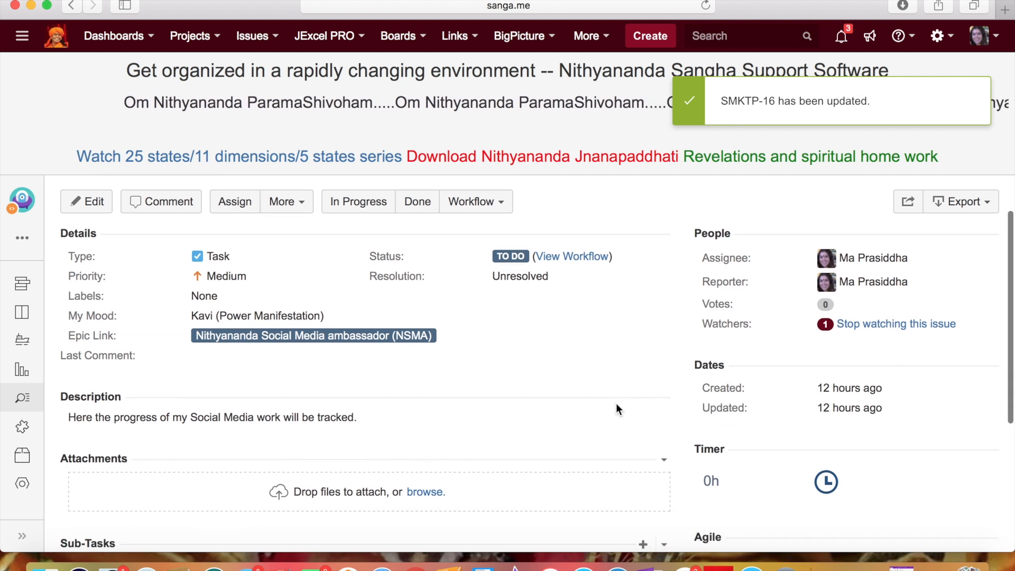
scroll(616, 403, down, 1)
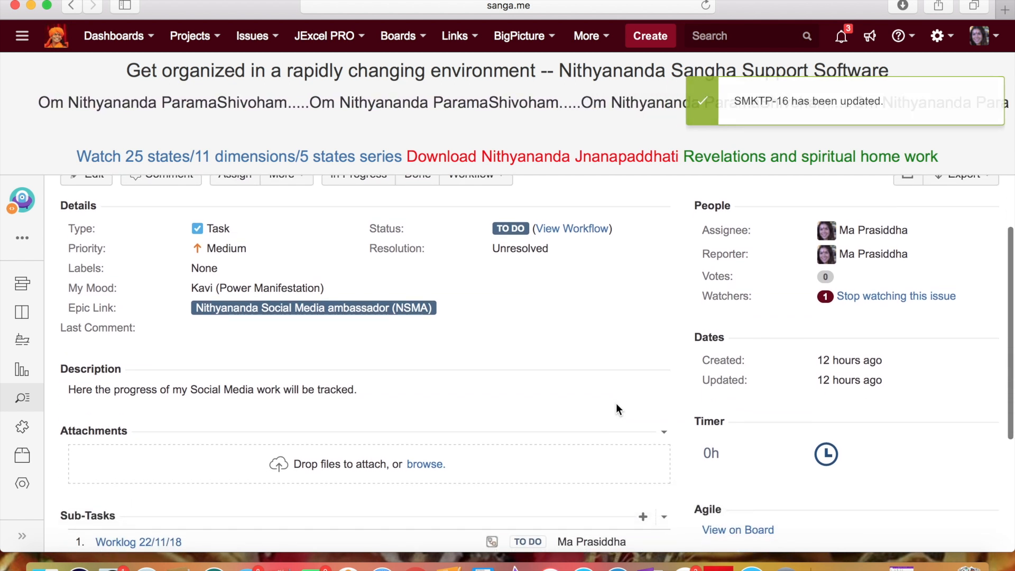
scroll(616, 402, down, 1)
scroll(617, 402, down, 3)
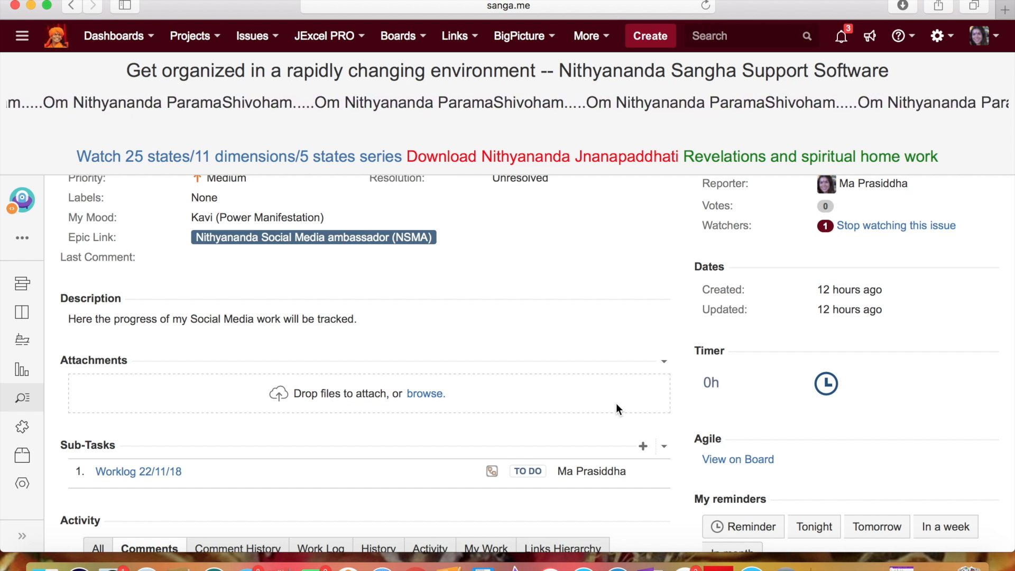
scroll(618, 408, down, 2)
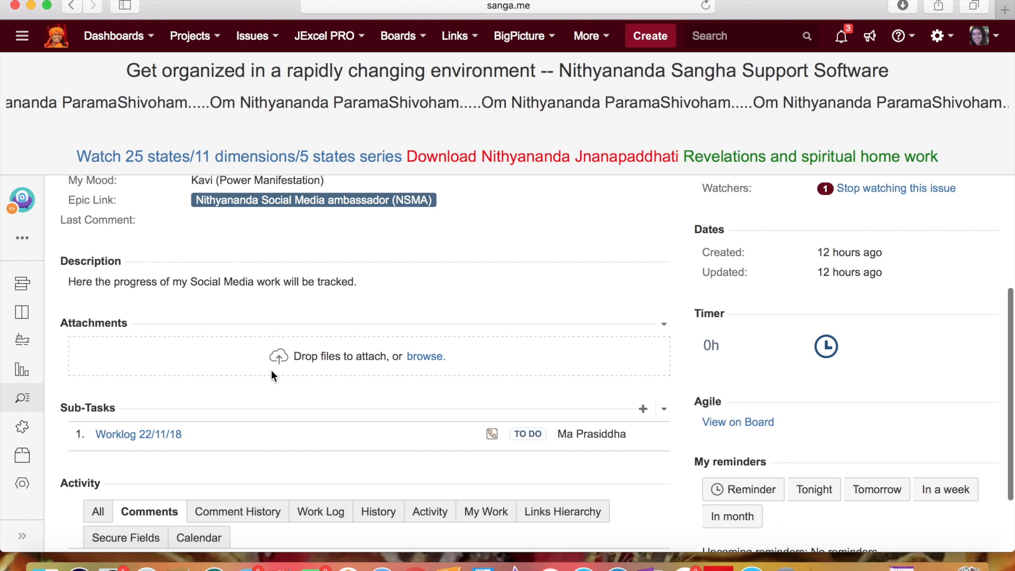
- Open the Worklog 22/11/18 sub-task and move its status through In Progress to Done
scroll(495, 340, up, 1)
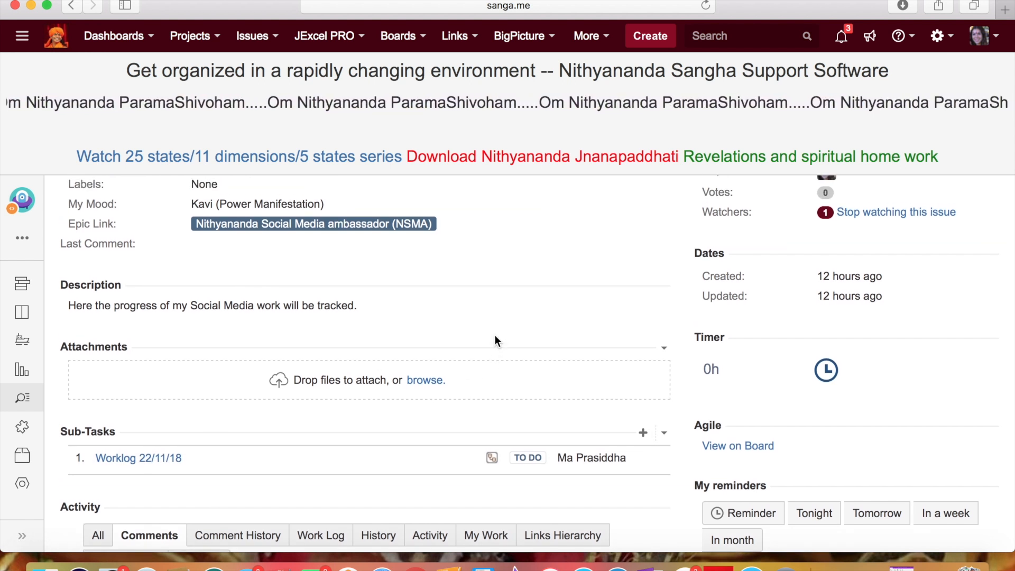
click(158, 459)
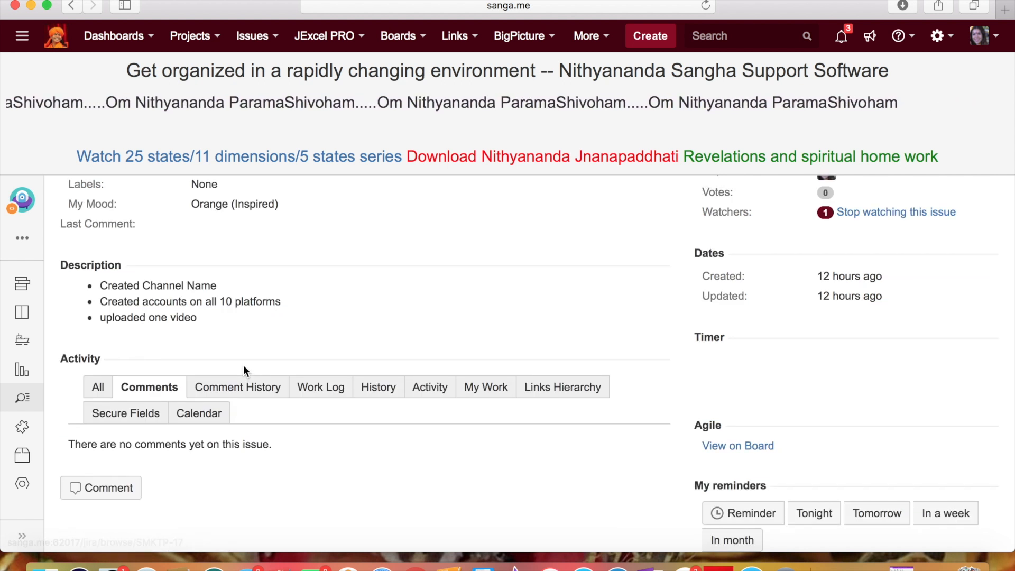
scroll(394, 335, up, 4)
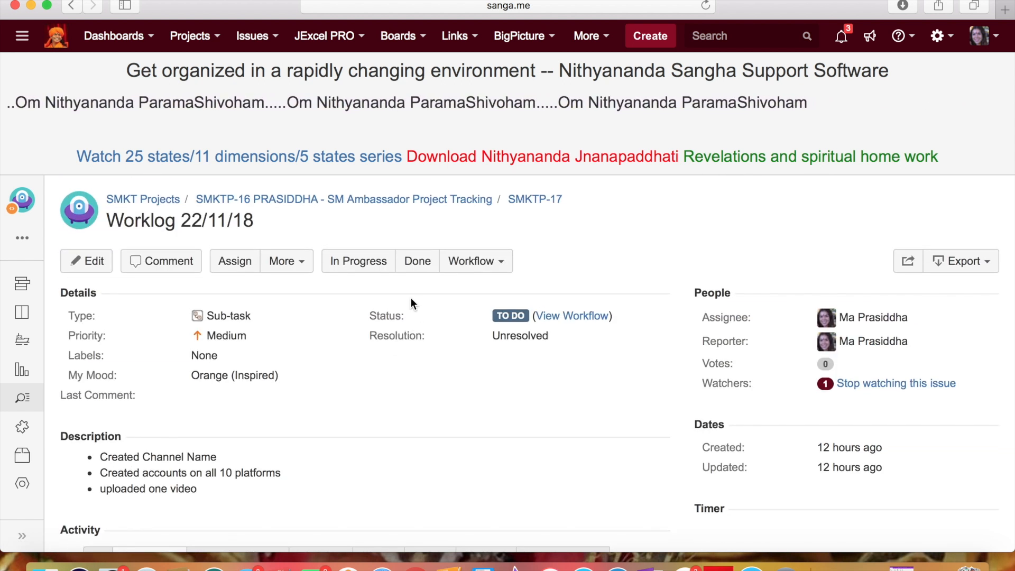
click(378, 270)
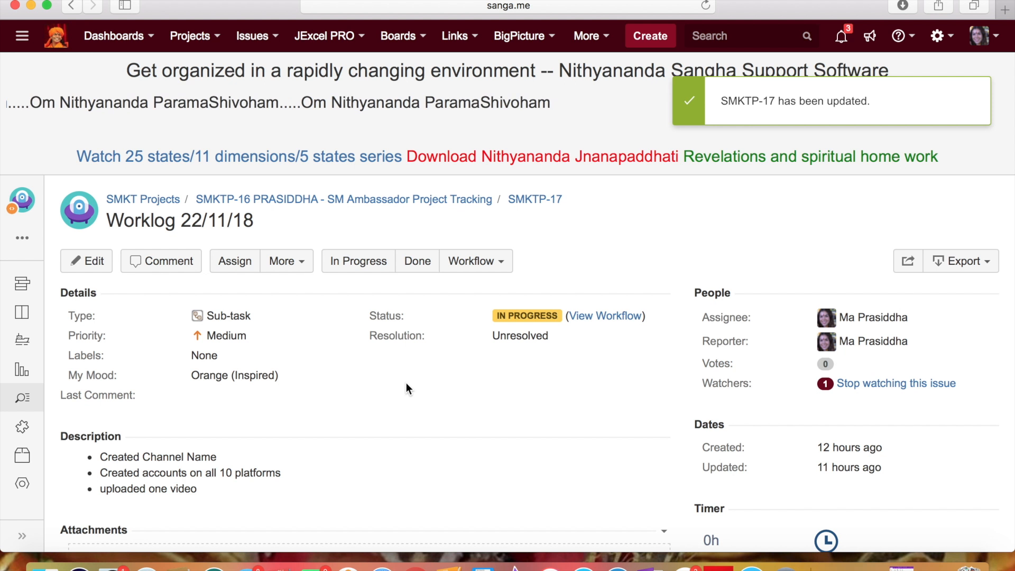
click(501, 262)
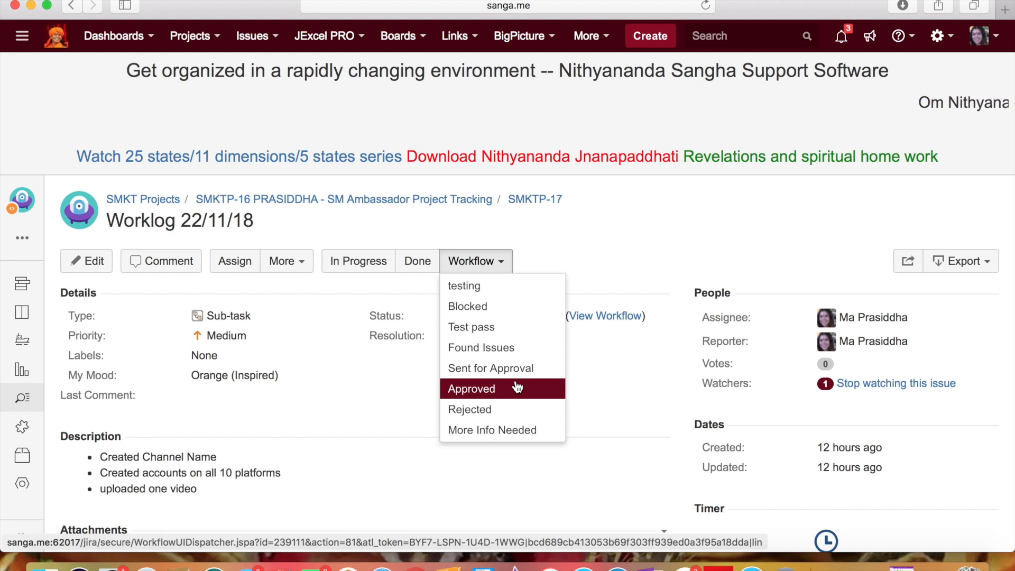
click(409, 263)
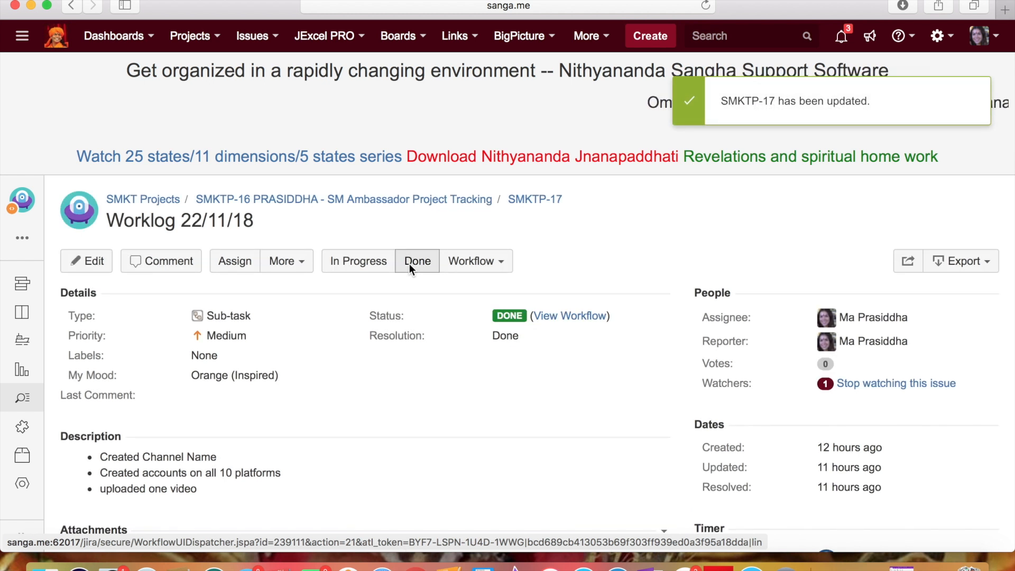
- Return to the parent SM Ambassador Project Tracking task, set its status to In Progress and check its sub-task list
click(313, 202)
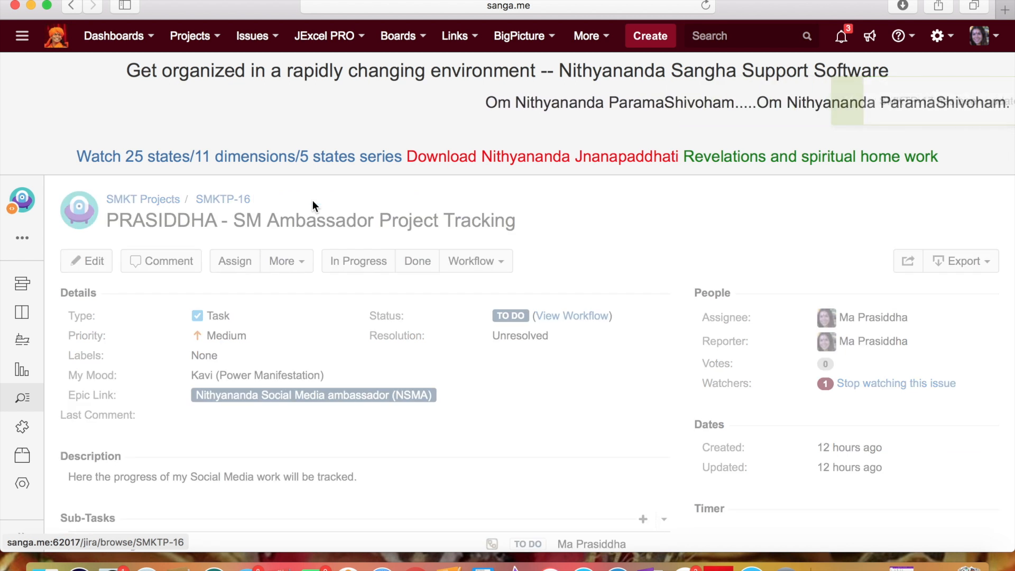
scroll(413, 413, down, 1)
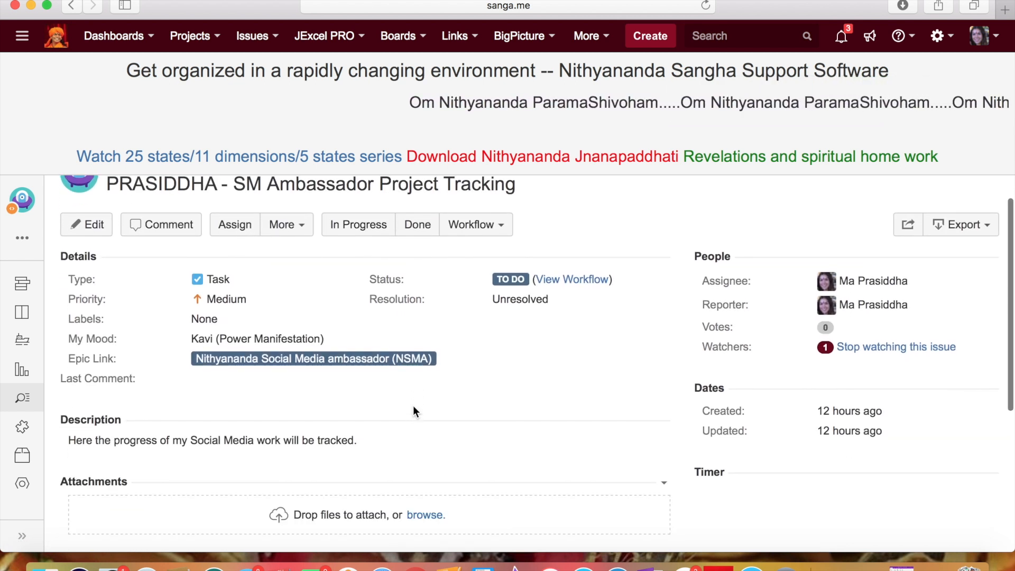
click(372, 230)
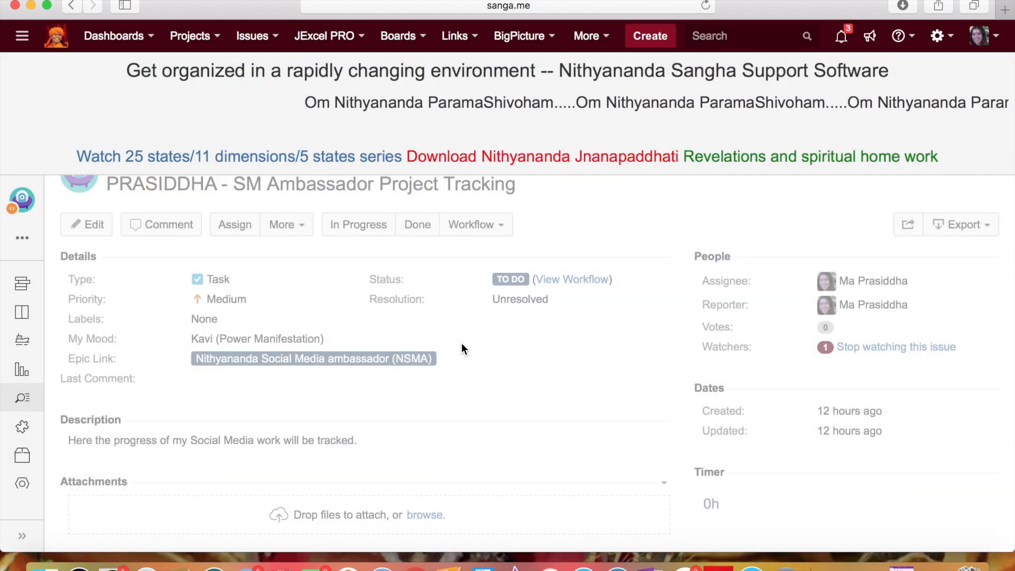
scroll(462, 346, down, 5)
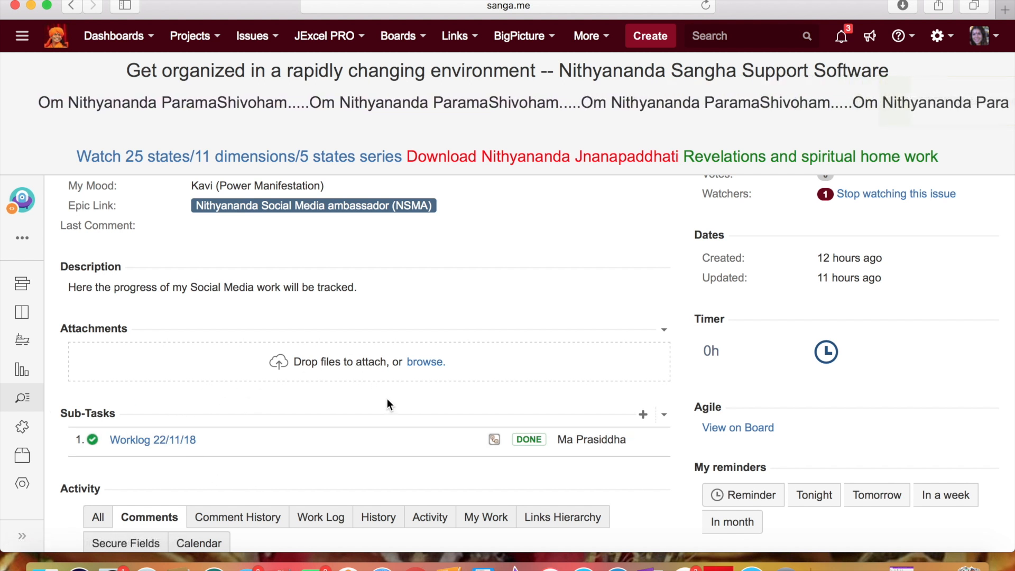
scroll(386, 398, up, 3)
scroll(386, 403, up, 2)
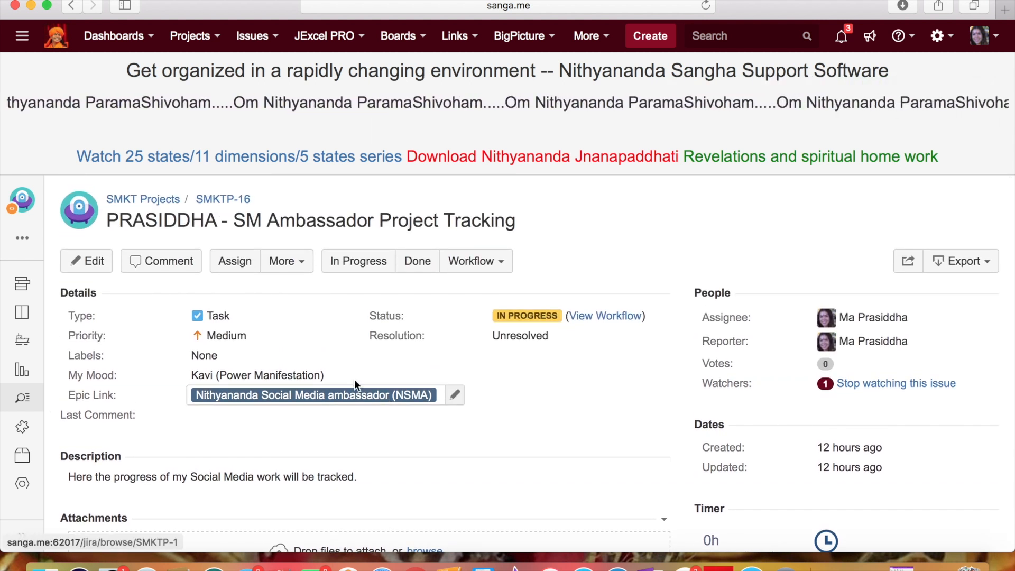
- Go to the open issues of SMKT Projects and start creating a new issue
click(160, 203)
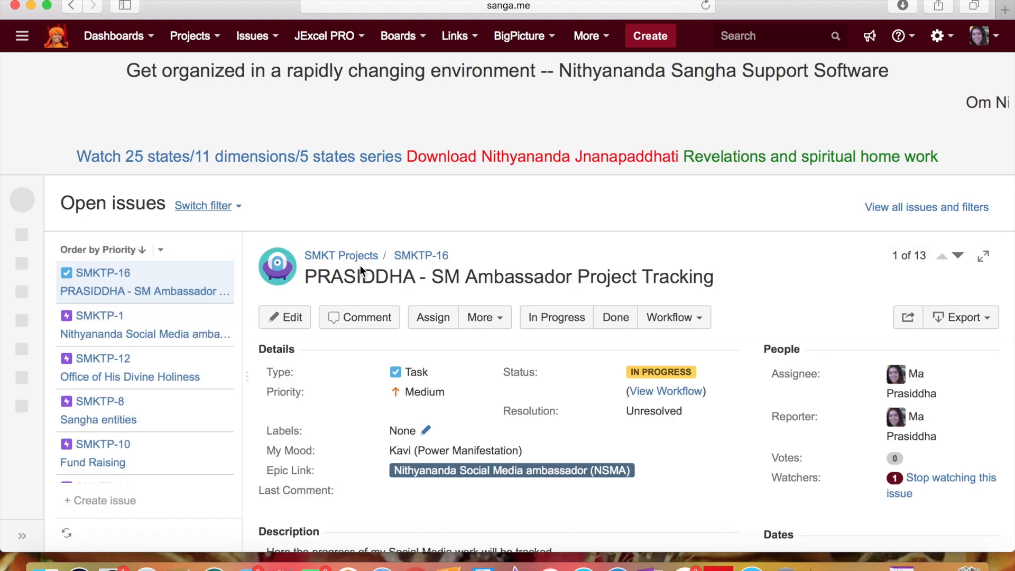
click(649, 37)
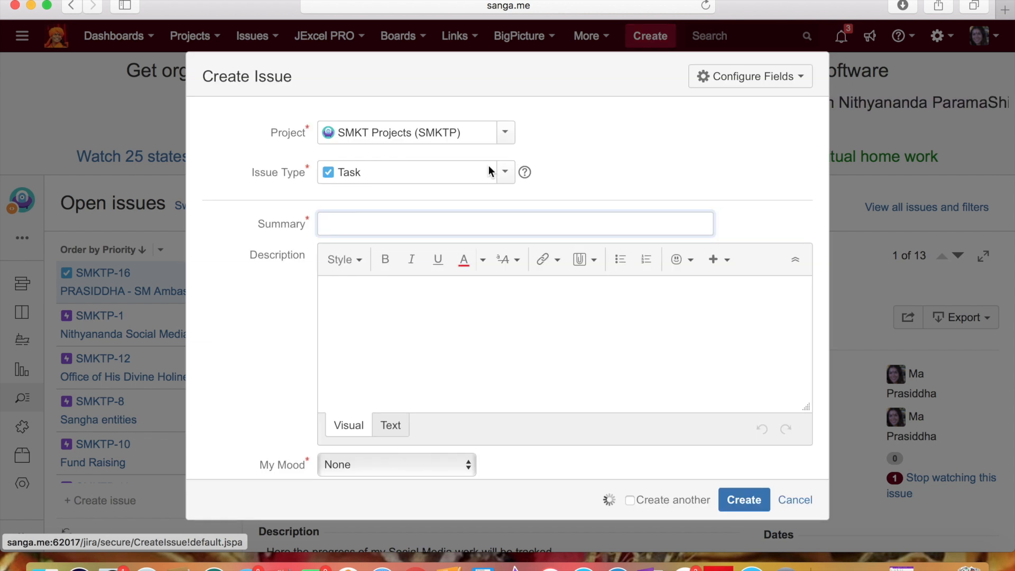
click(433, 133)
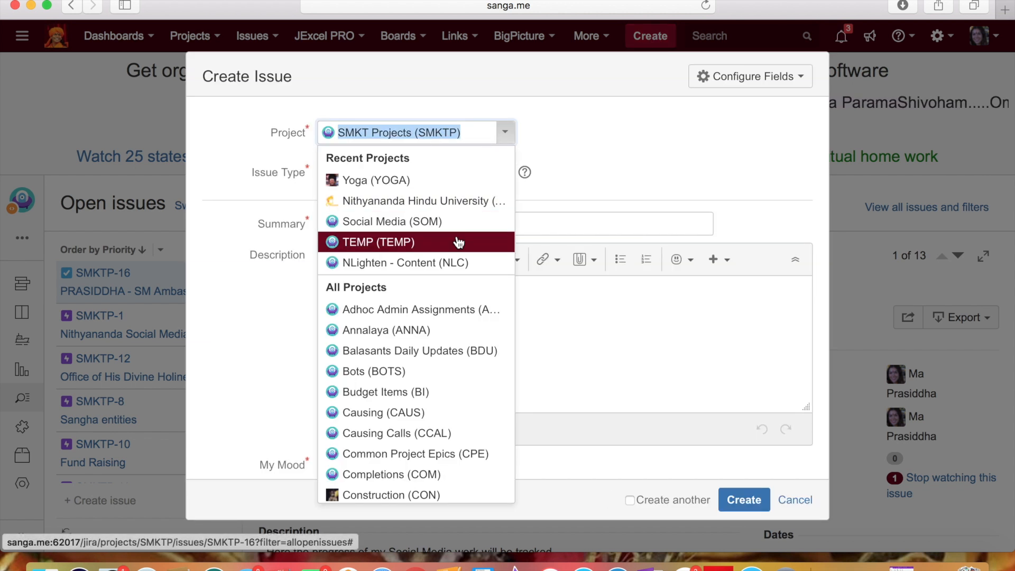
click(474, 202)
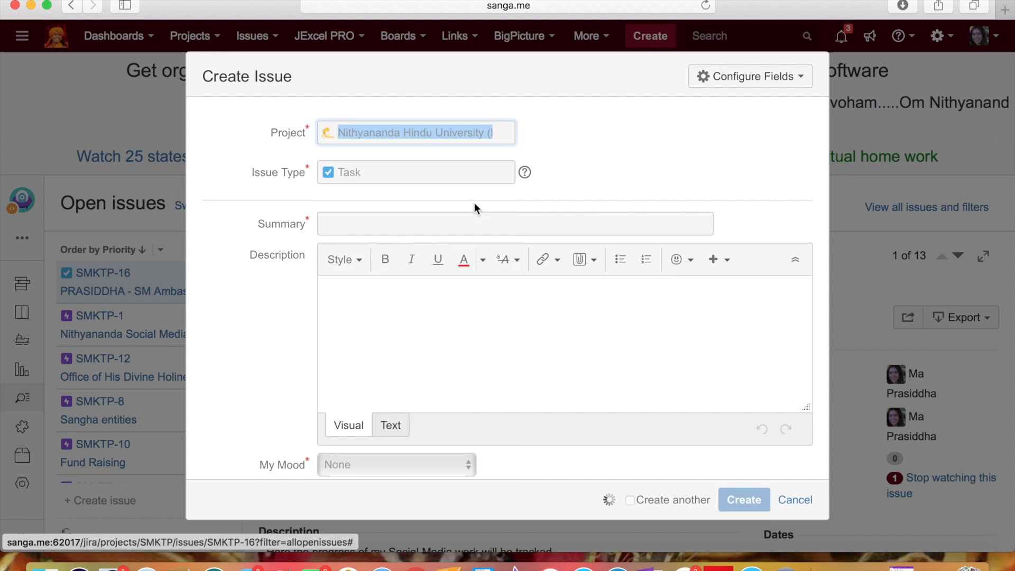
click(473, 132)
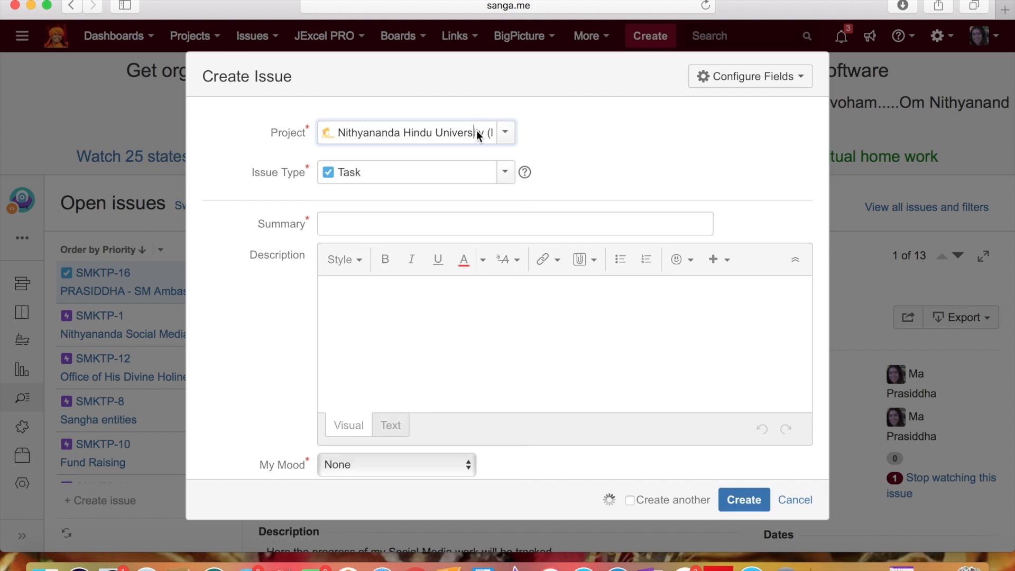
click(504, 138)
click(504, 137)
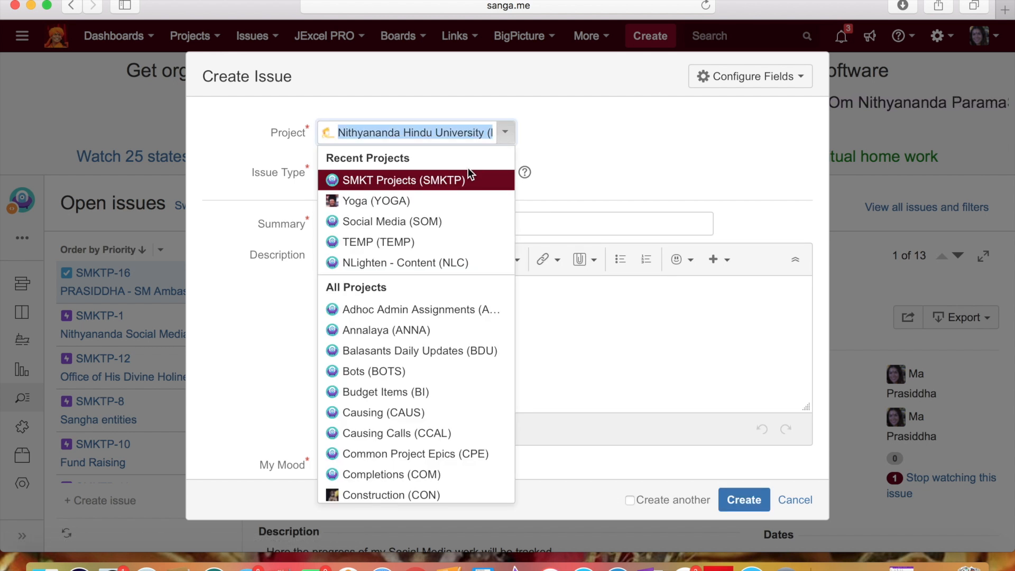
click(458, 179)
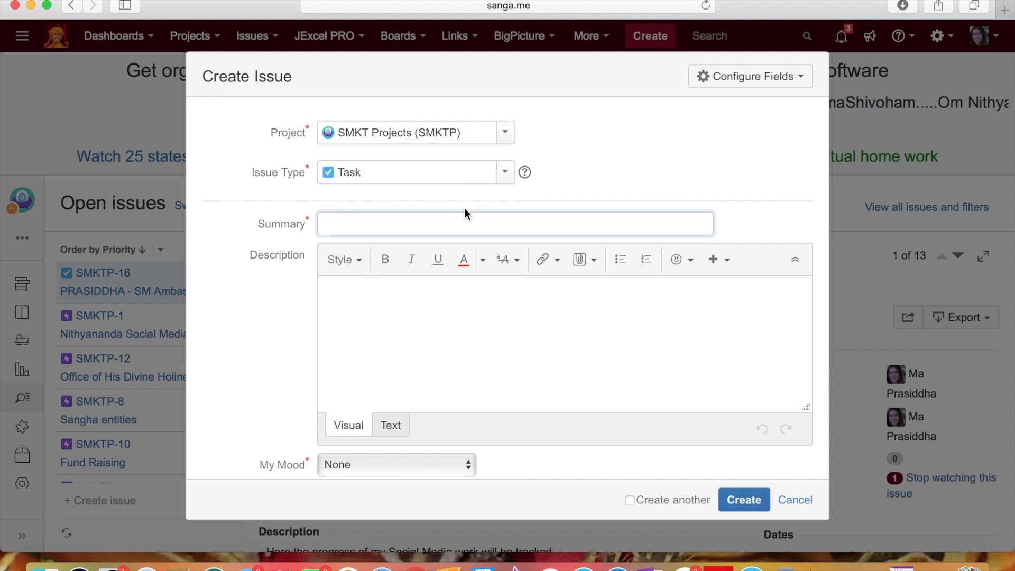
- Enter your name followed by "NU Course Creation Project Tracking" as the new task's summary
text(Prasi)
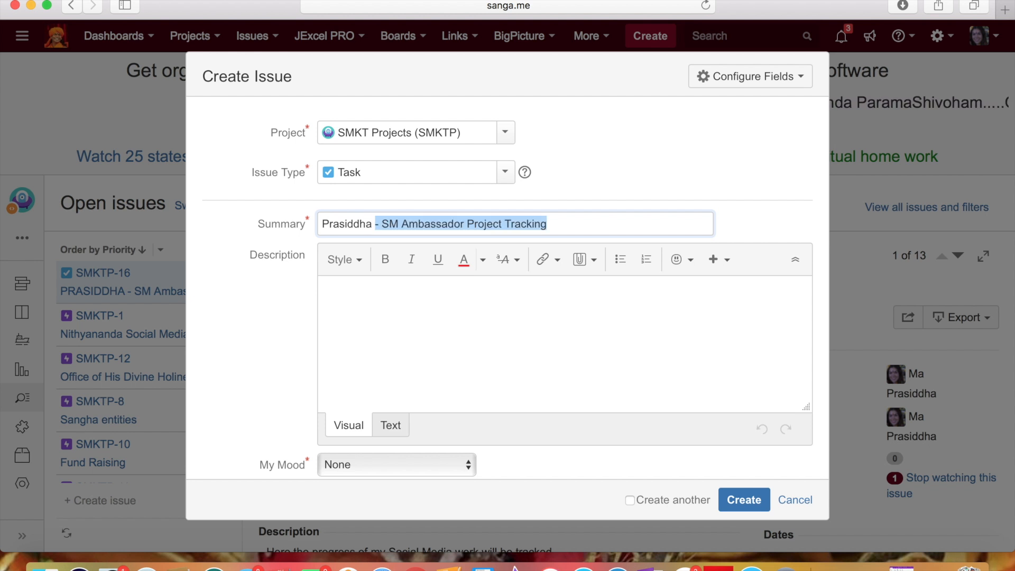
text(ddha NU Course )
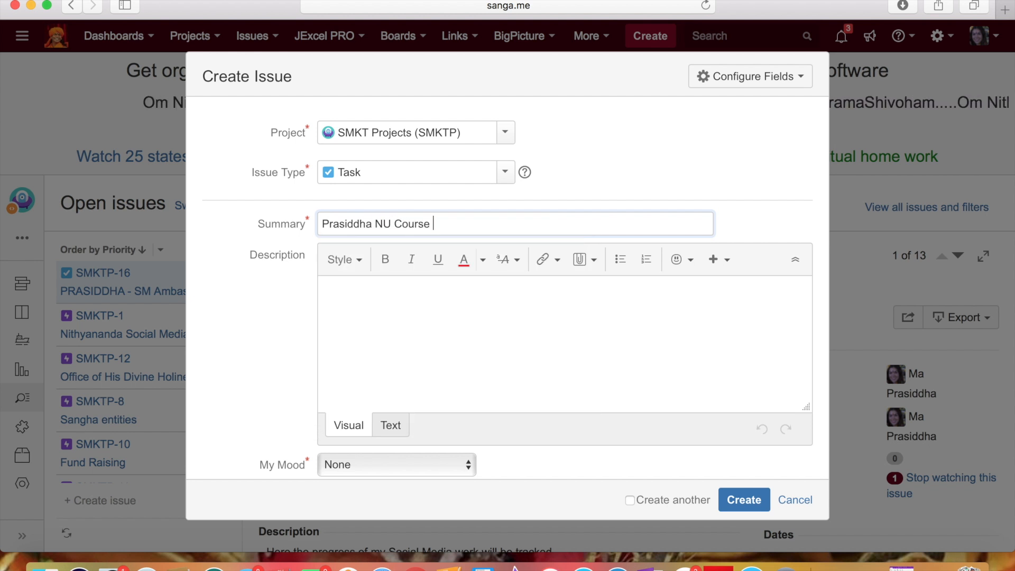
text(Creation )
text(Porject)
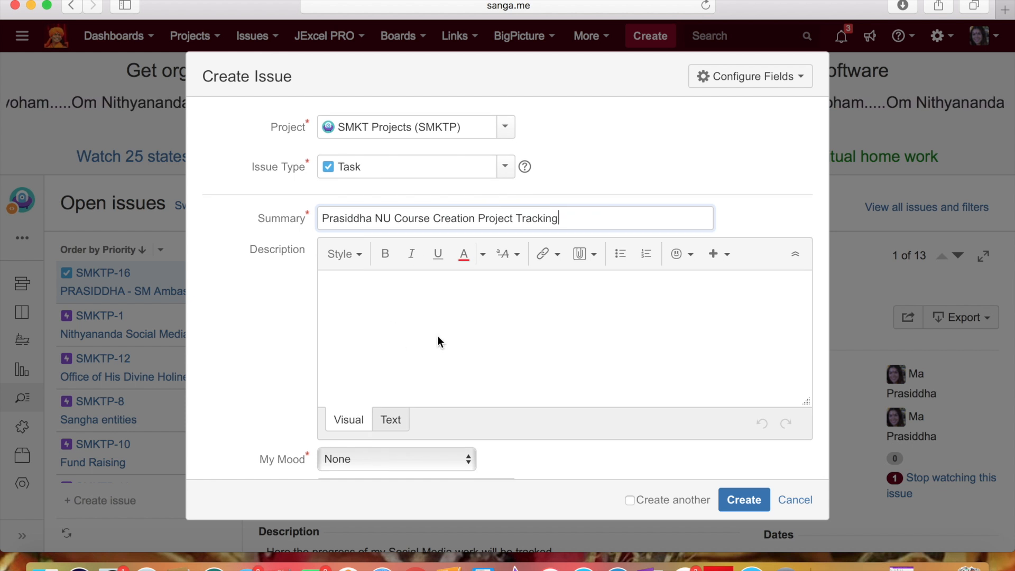
- Set the new task's My Mood to Kavi (Power Manifestation) and assign the task to yourself
scroll(438, 343, down, 5)
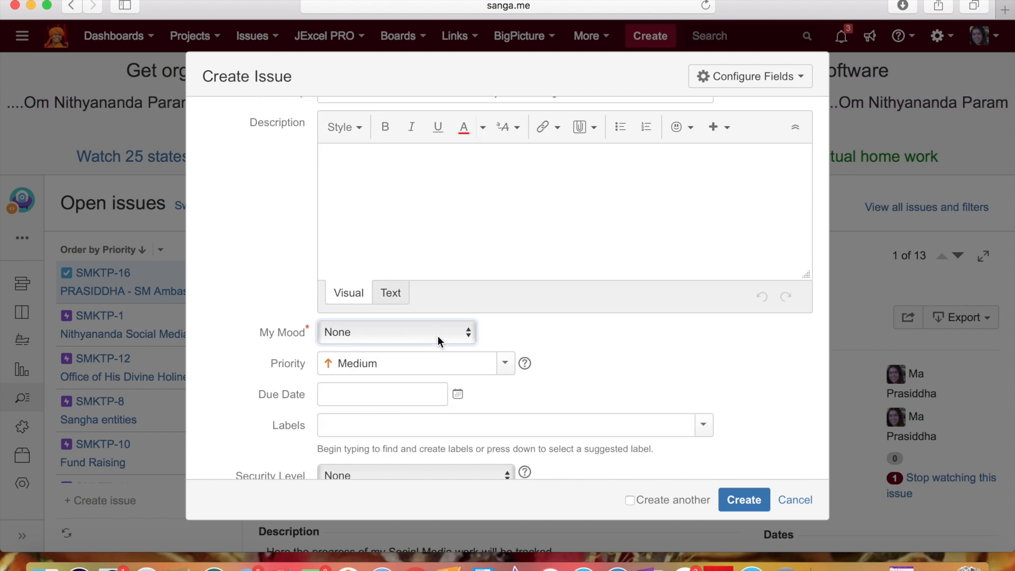
click(438, 335)
click(424, 422)
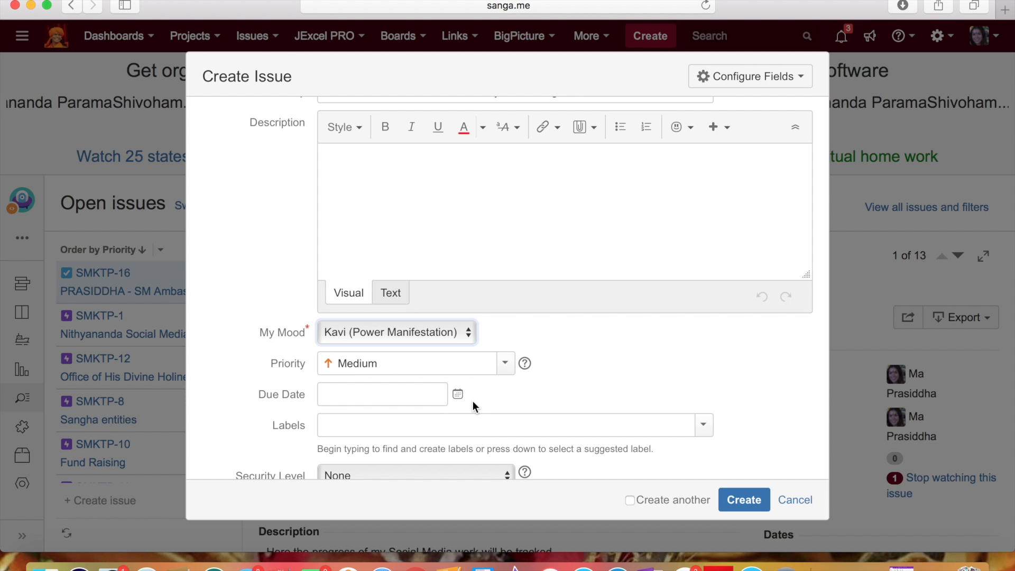
scroll(473, 401, down, 7)
scroll(473, 401, down, 2)
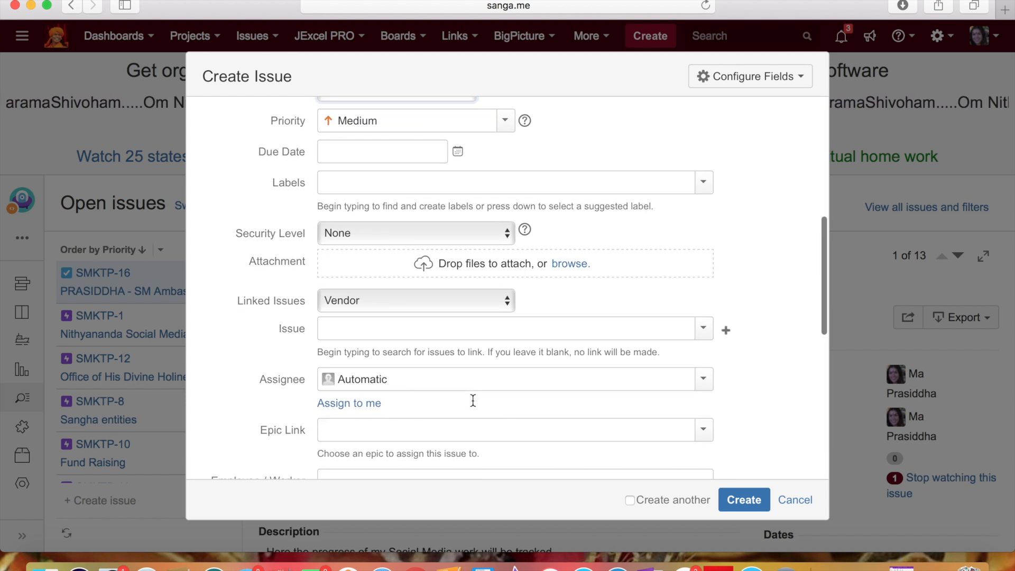
click(349, 403)
- Link the task to the Nithyananda Hindu University epic (SMKTP-6) and create it
scroll(455, 401, down, 4)
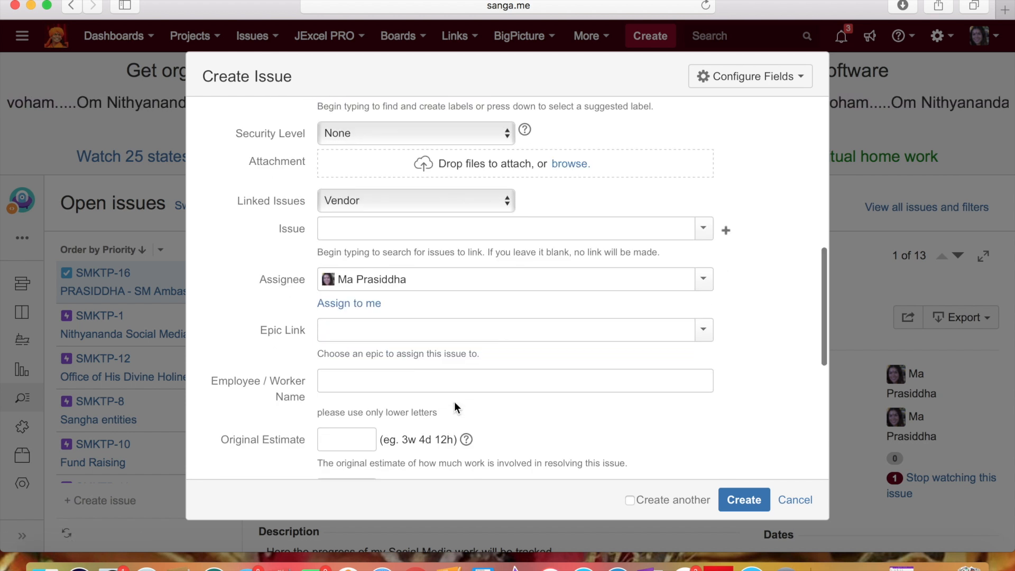
click(373, 332)
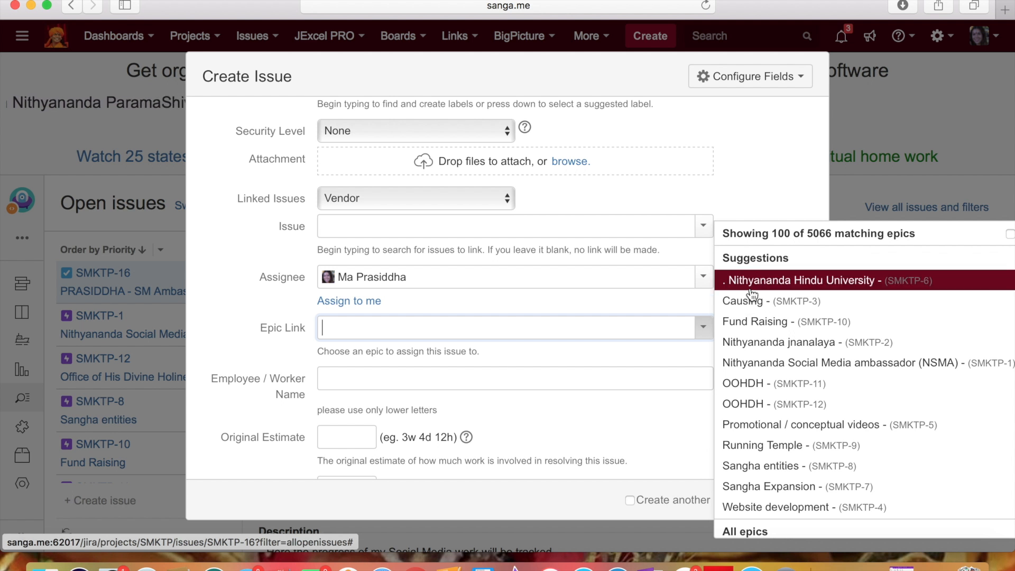
scroll(752, 295, down, 2)
scroll(752, 295, down, 2)
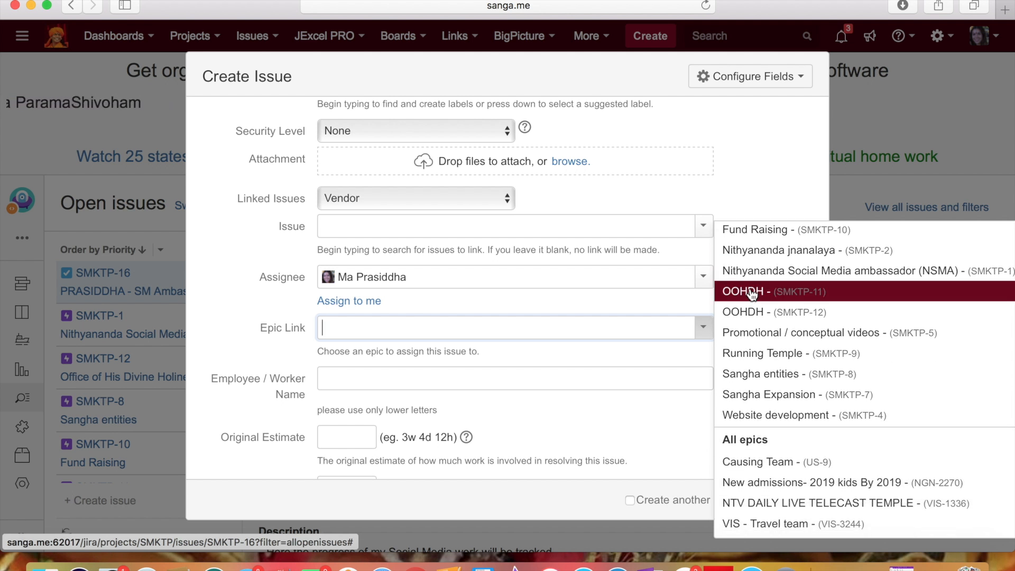
scroll(752, 295, up, 4)
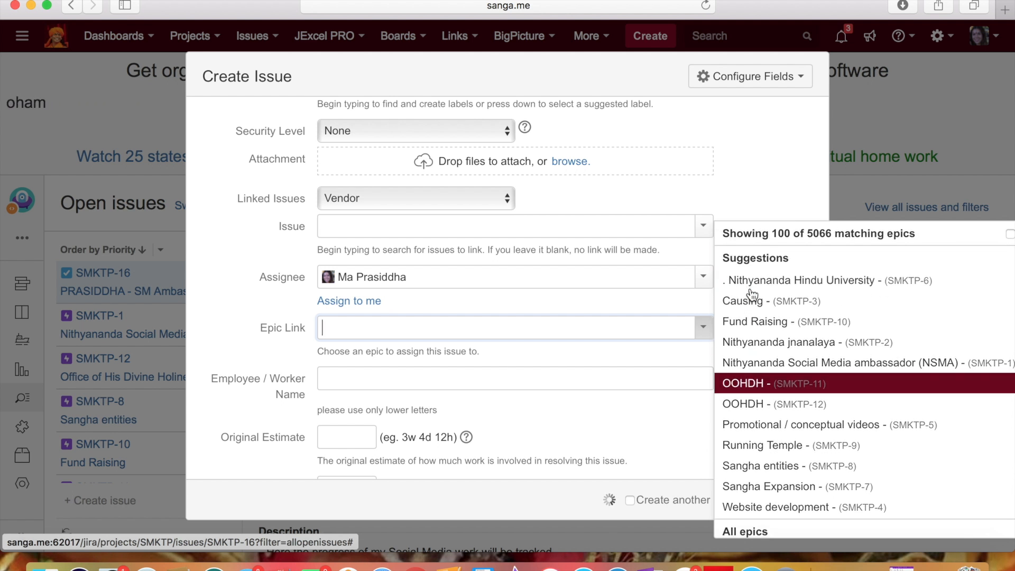
click(753, 288)
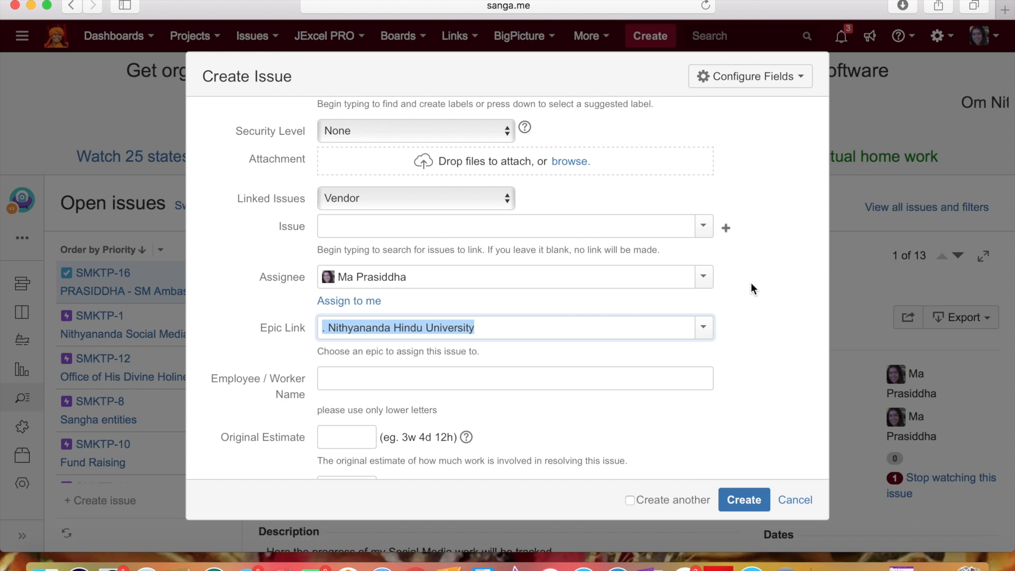
scroll(751, 283, down, 3)
scroll(751, 288, down, 8)
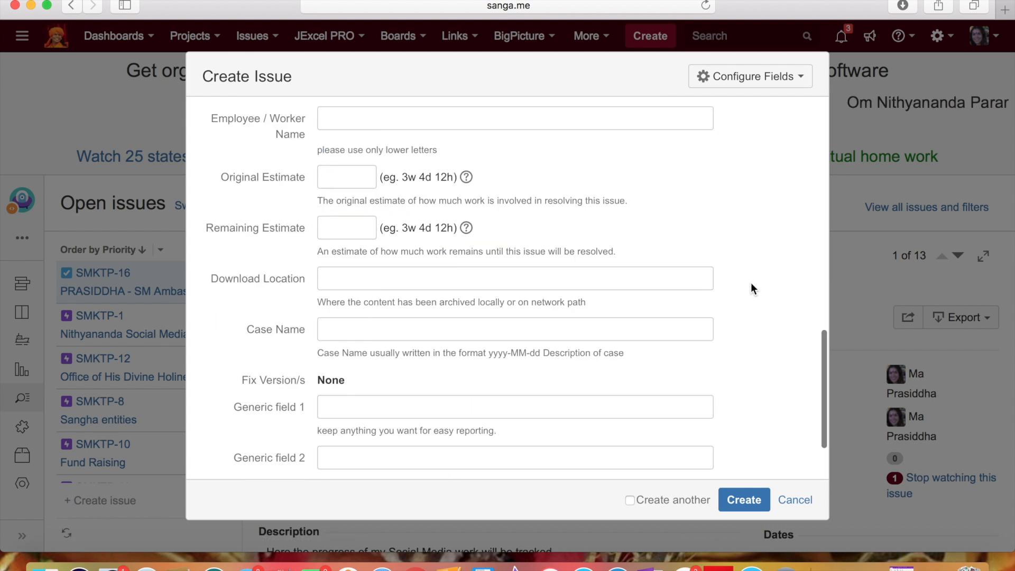
click(747, 502)
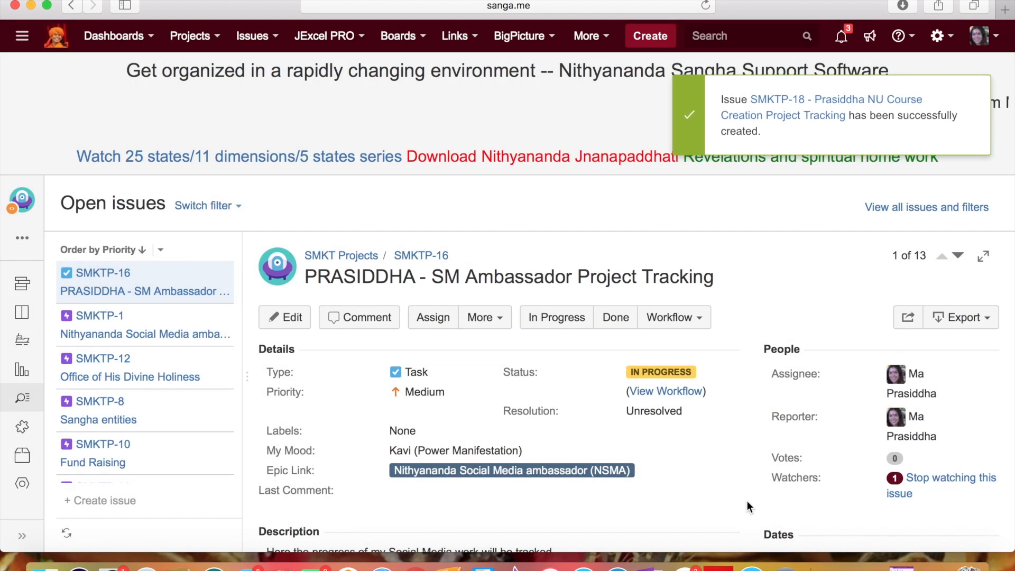
- Open the newly created NU Course Creation Project Tracking task and set its status to In Progress
click(801, 117)
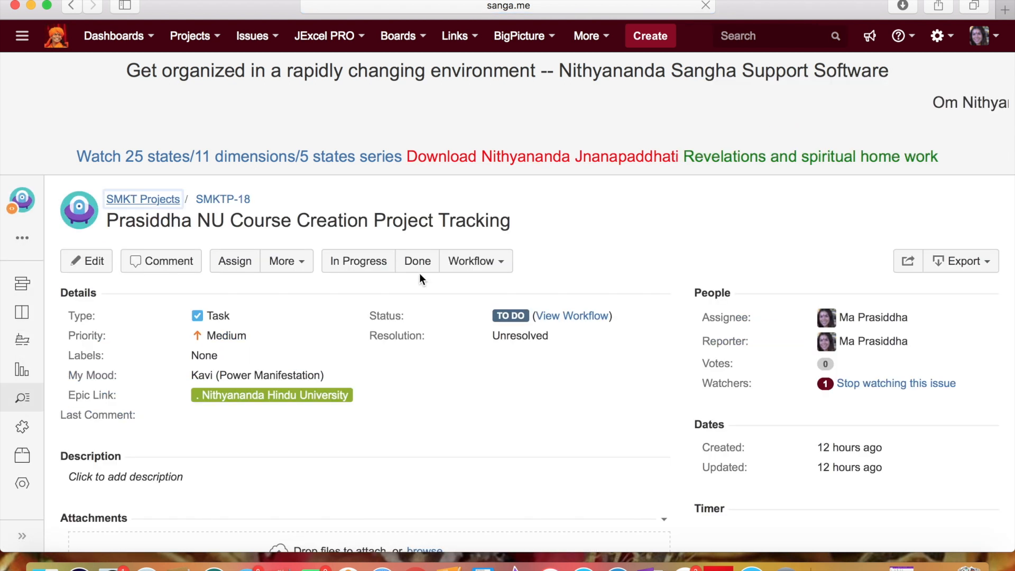
click(368, 255)
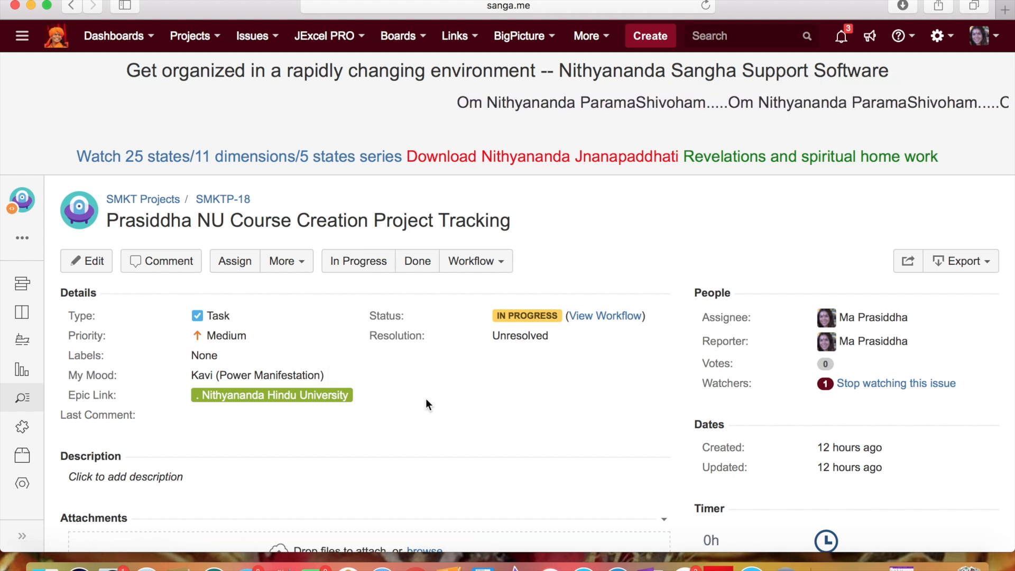
scroll(426, 399, down, 3)
scroll(426, 400, down, 5)
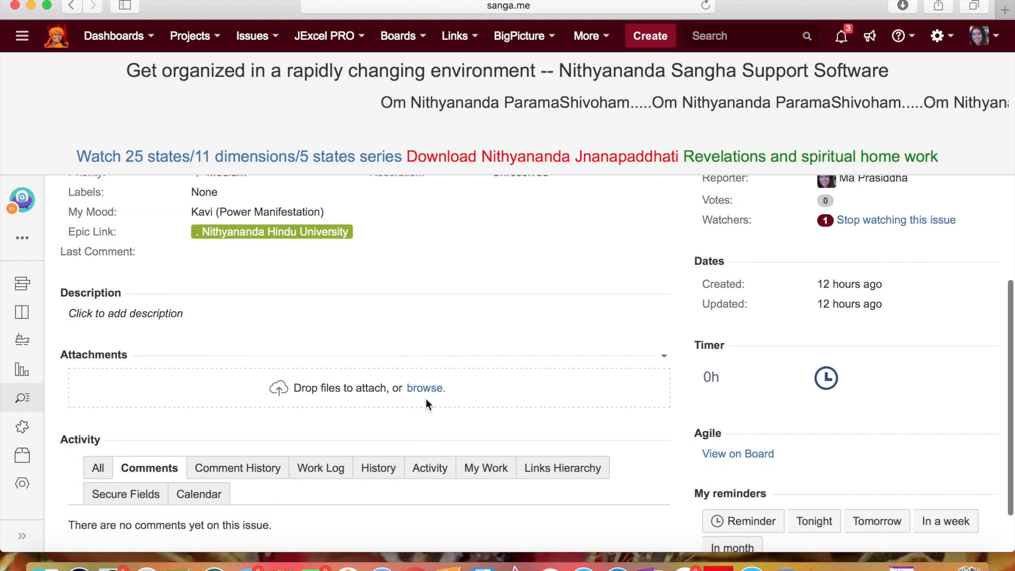
scroll(426, 400, up, 10)
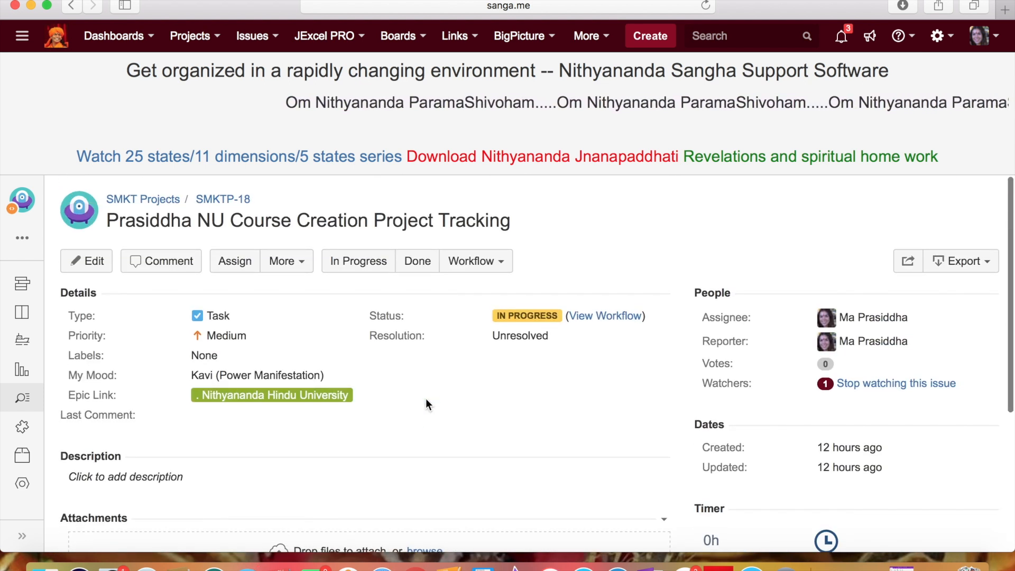
- Start a new sub-task of the NU Course Creation Project Tracking task with the summary "Worklog 22/11/18"
click(299, 259)
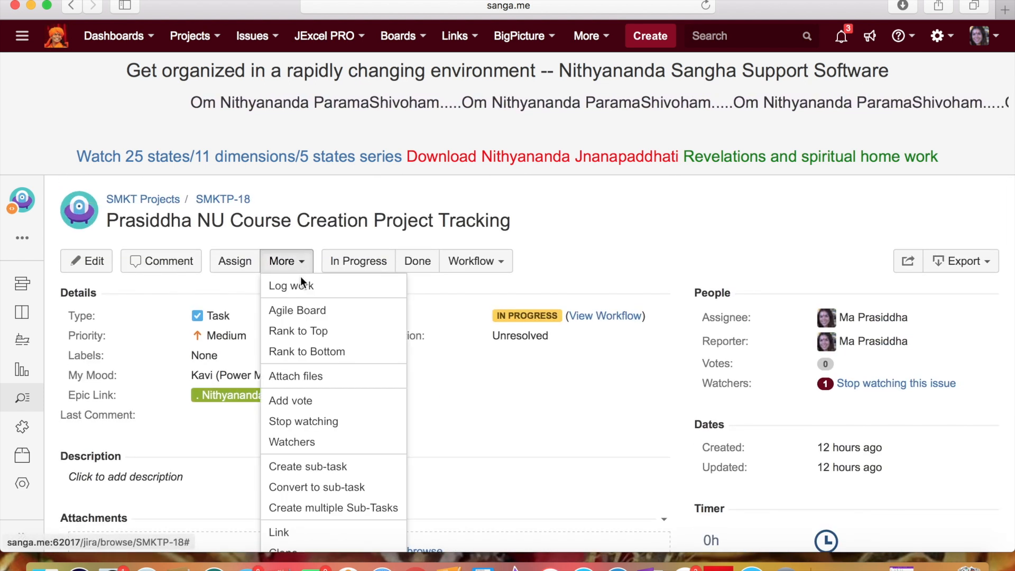
click(346, 468)
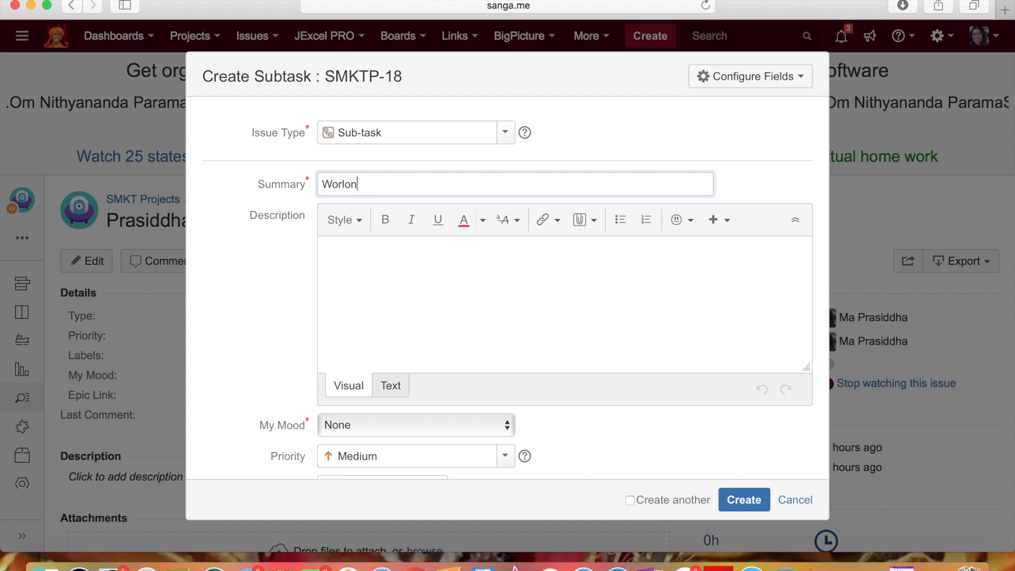
key(BackSpace)
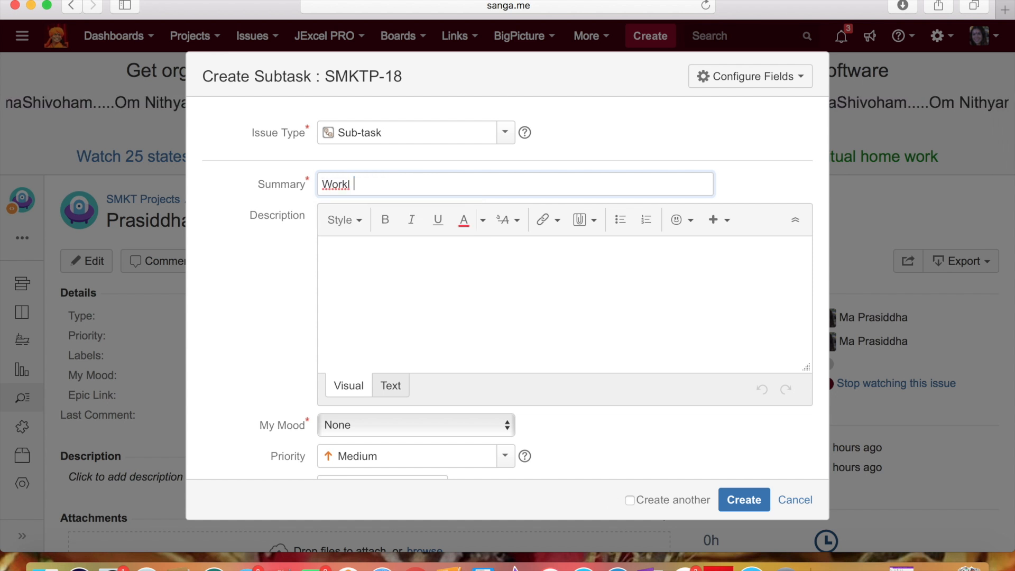
text(o )
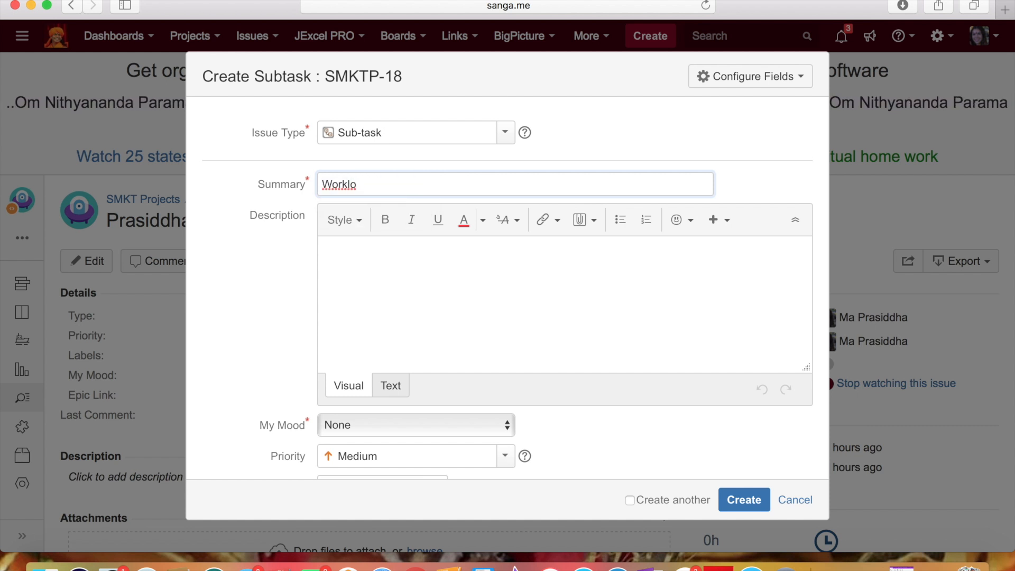
text(g 22)
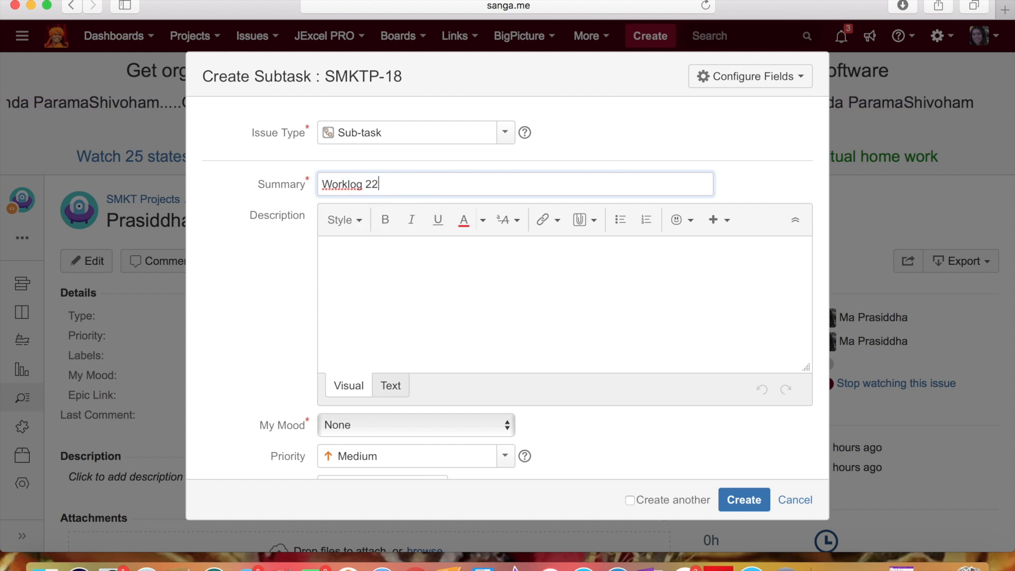
text(/11/18)
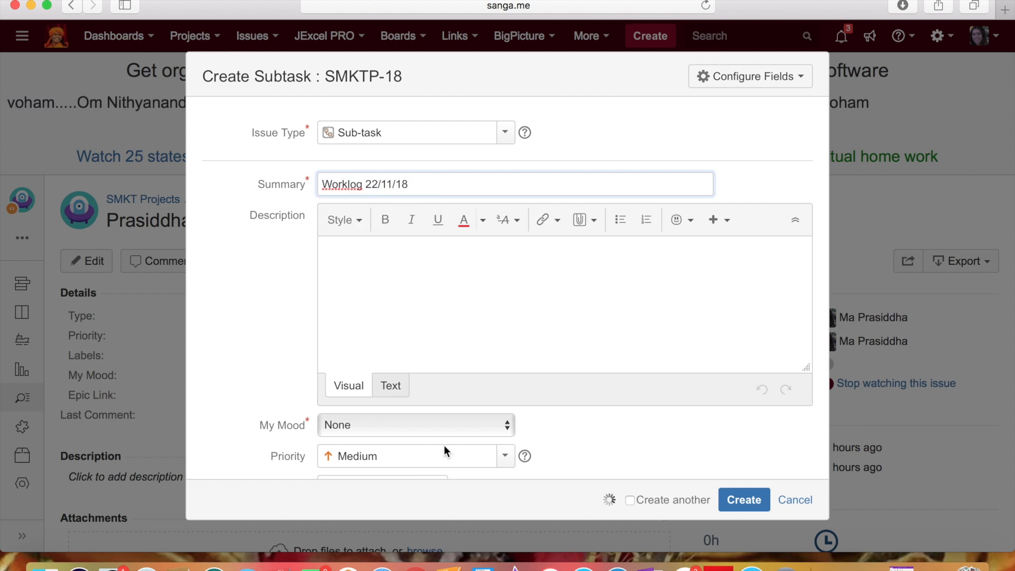
- Enter description bullets "researched 5 course creation platforms" and "made list of 10 topics i want to work on"
click(504, 317)
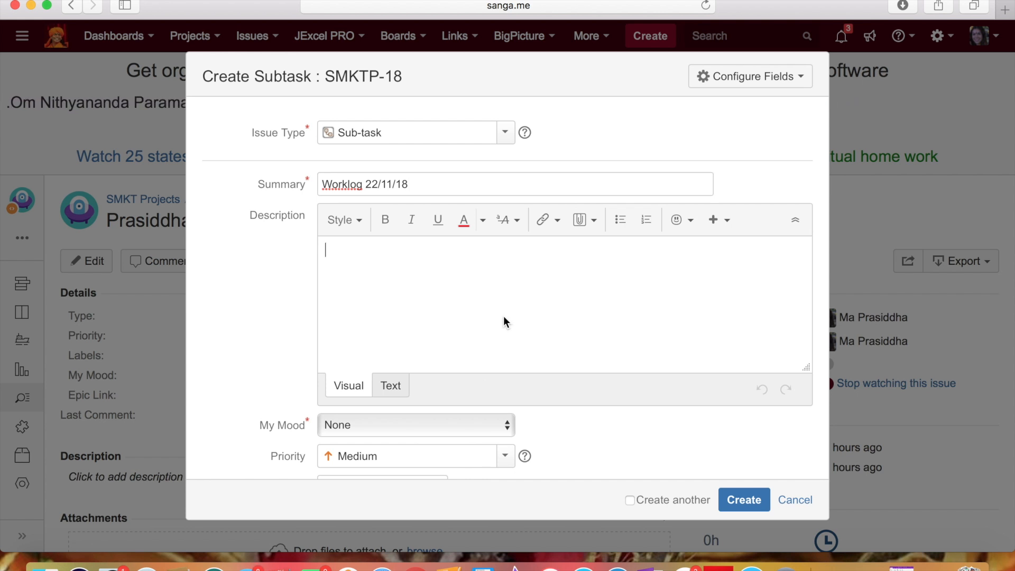
click(615, 222)
text(researched 5 course)
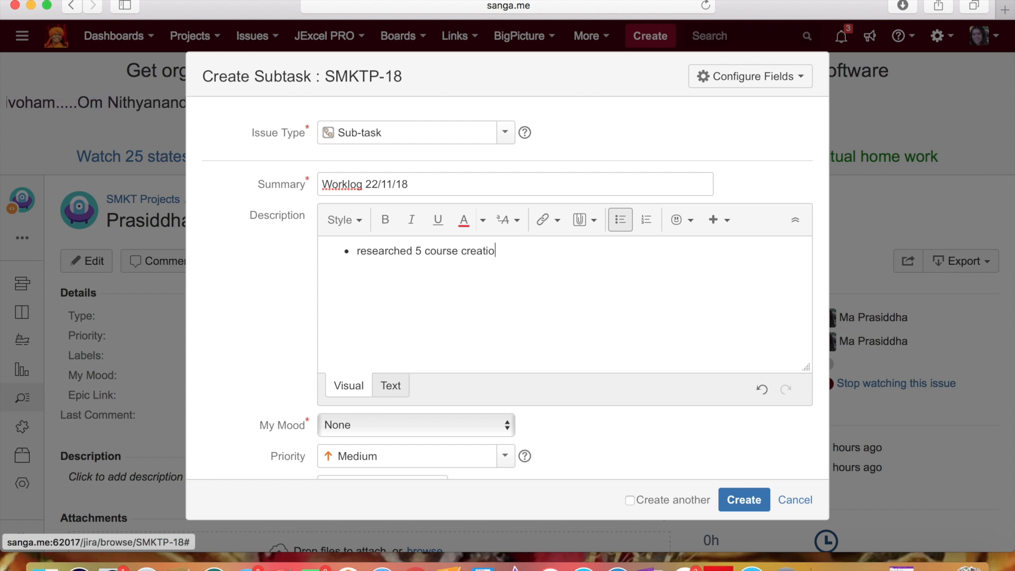
text(creation platforms)
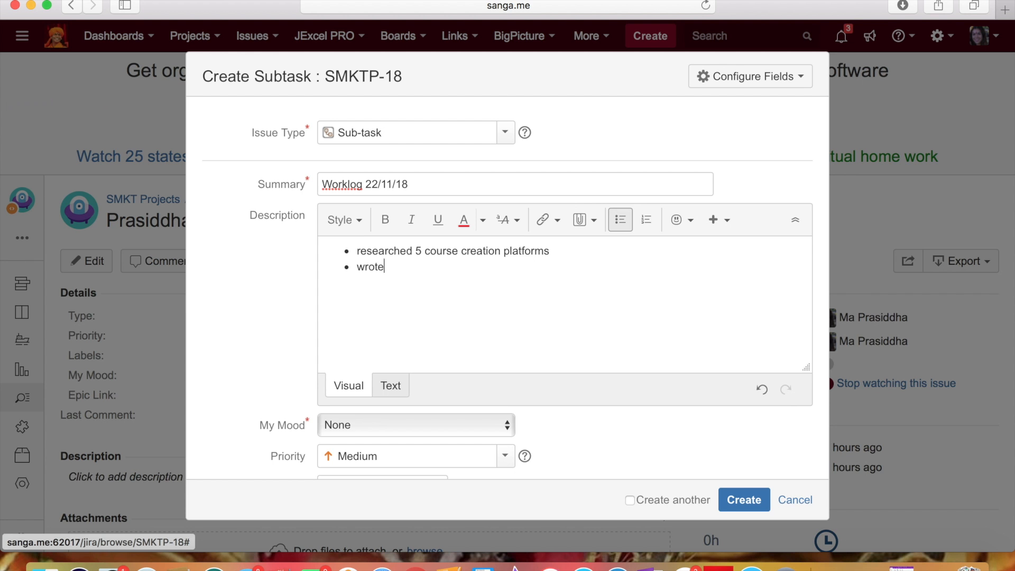
key(BackSpace)
key(BackSpace)
key(BackSpace)
key(BackSpace)
key(BackSpace)
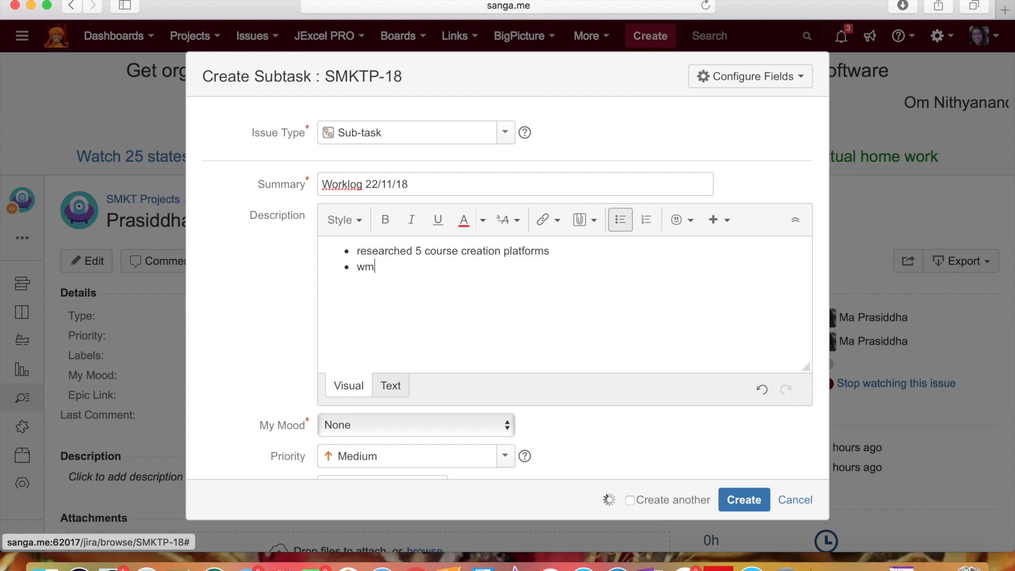
text(made )
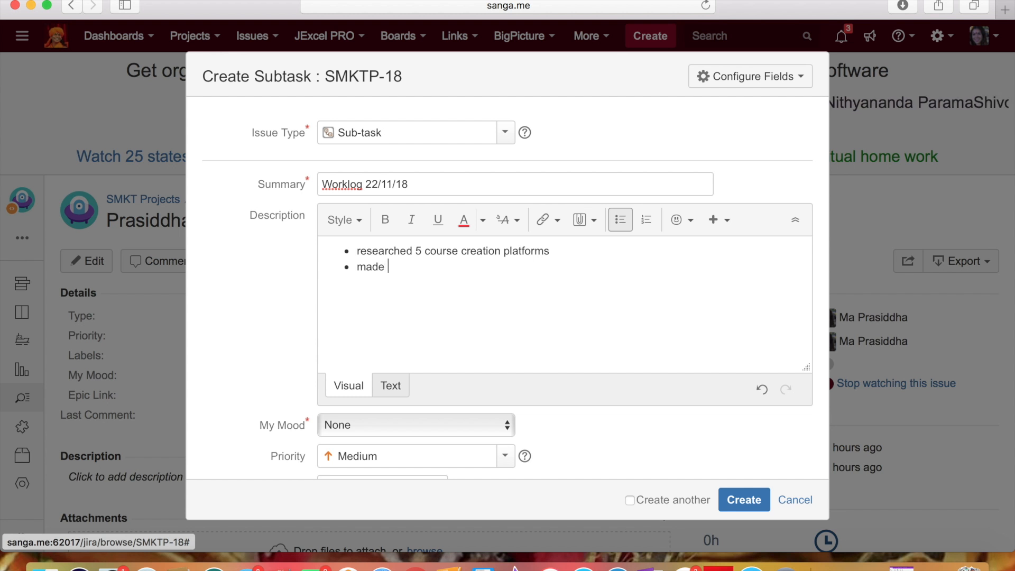
text(list of)
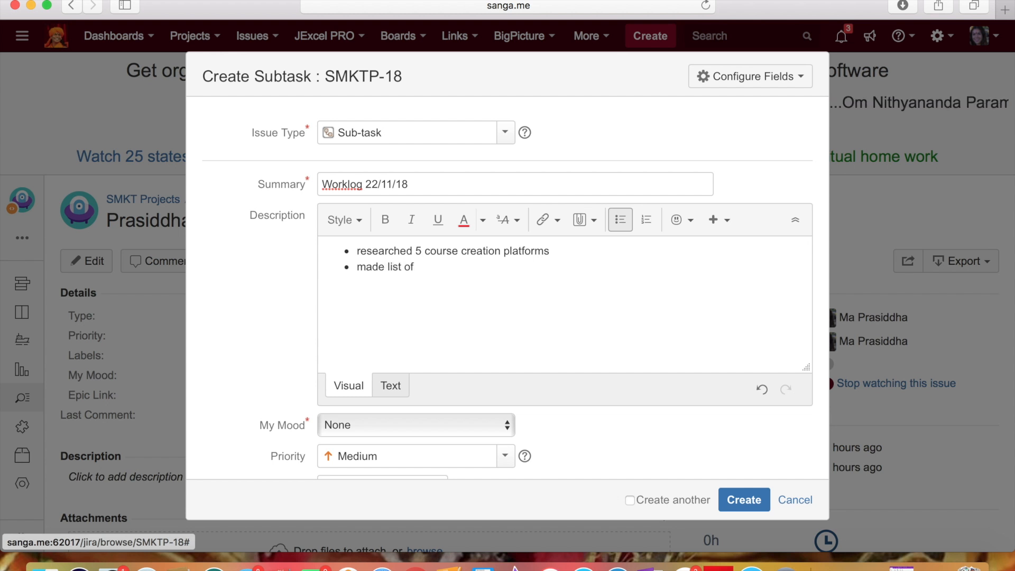
text(0 topics i want to work on)
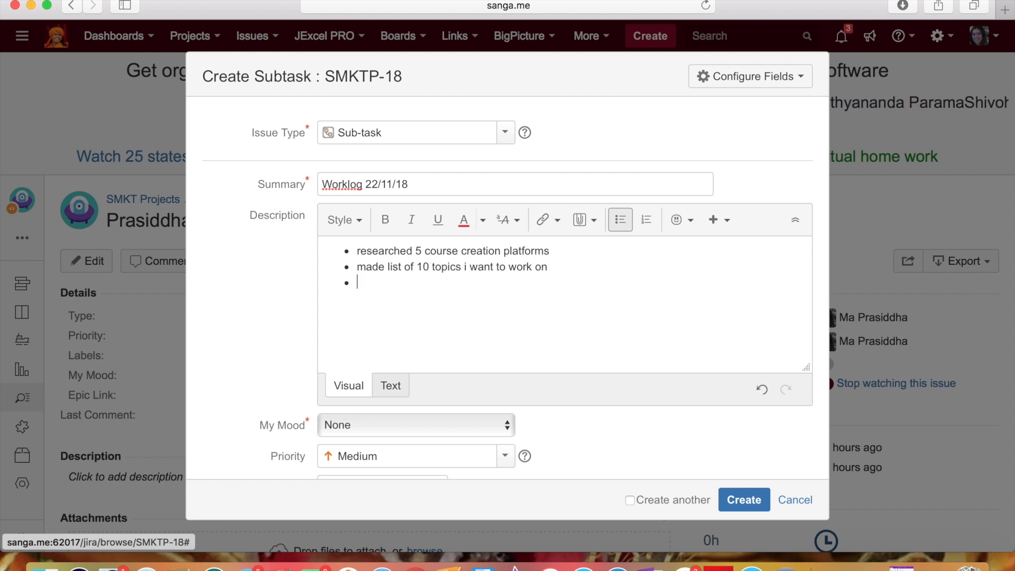
- Add an indented bullet "(include list here)" under the topics item and a main-level bullet "starting collecting satsangs"
text((include )
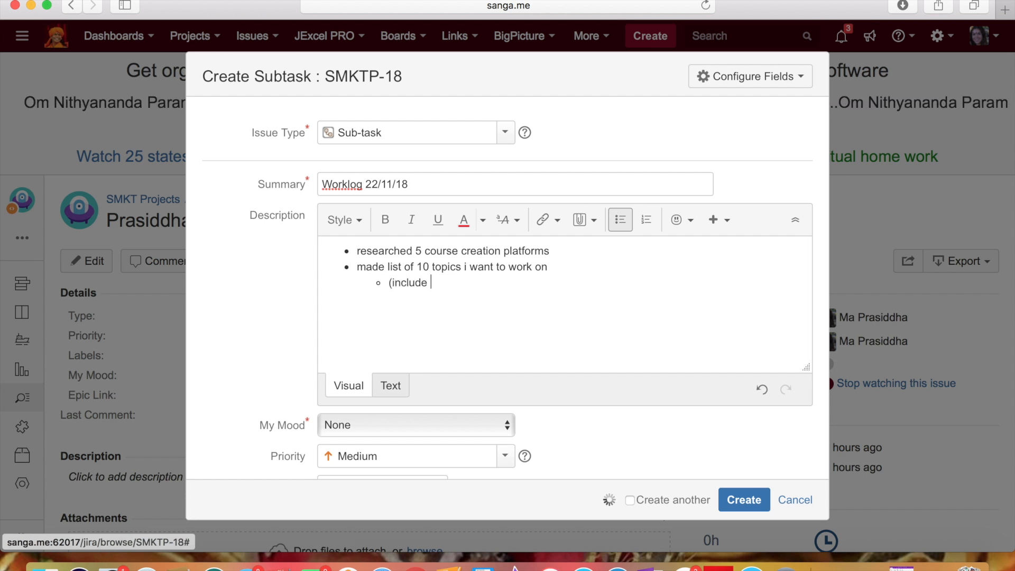
text(list here))
key(Return)
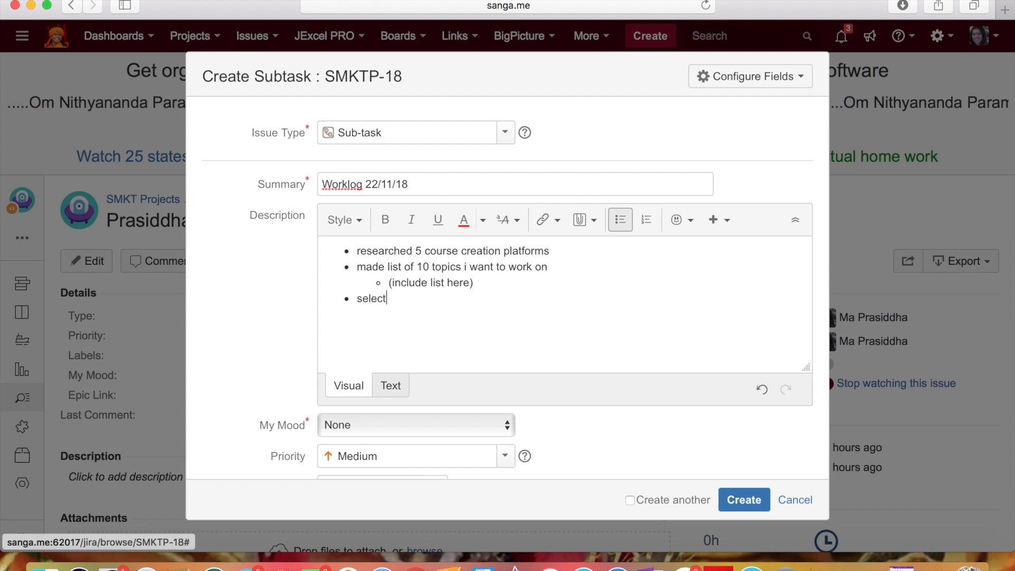
key(BackSpace)
key(BackSpace)
key(BackSpace)
key(BackSpace)
key(BackSpace)
text(tarting co)
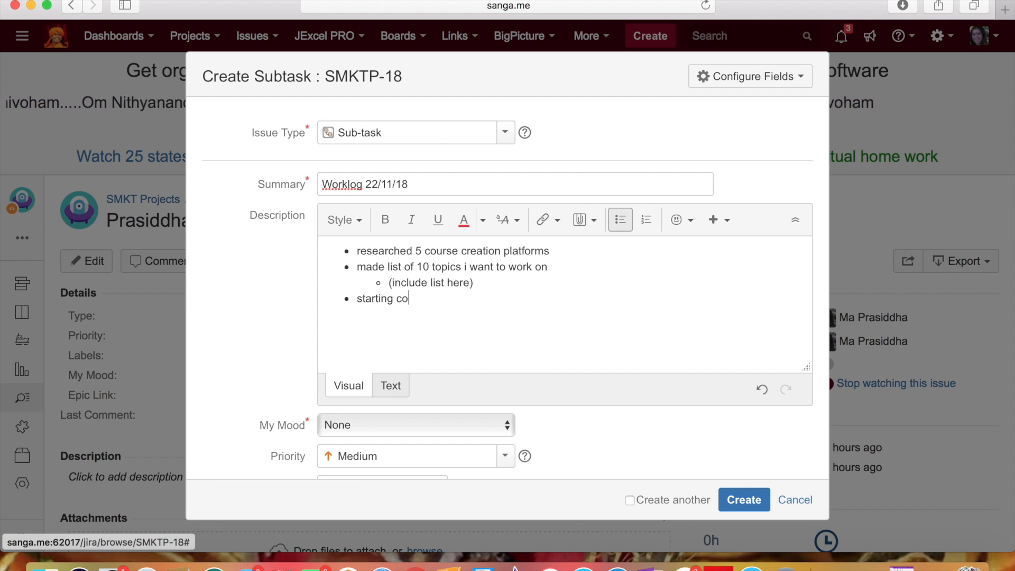
text(llecting satsangs)
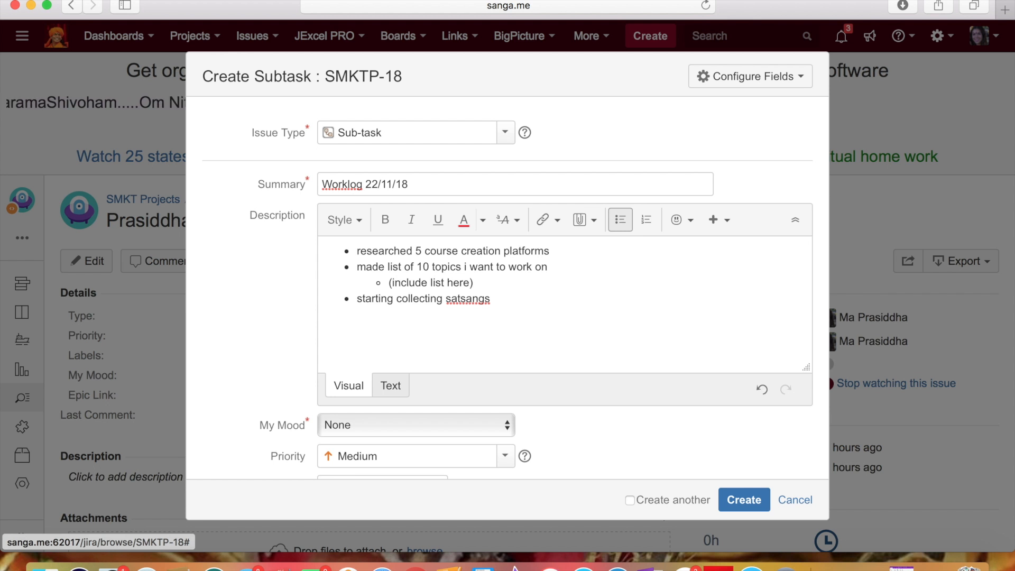
- Set My Mood to Kavi (Power Manifestation), assign the sub-task to yourself and create it
scroll(507, 288, down, 5)
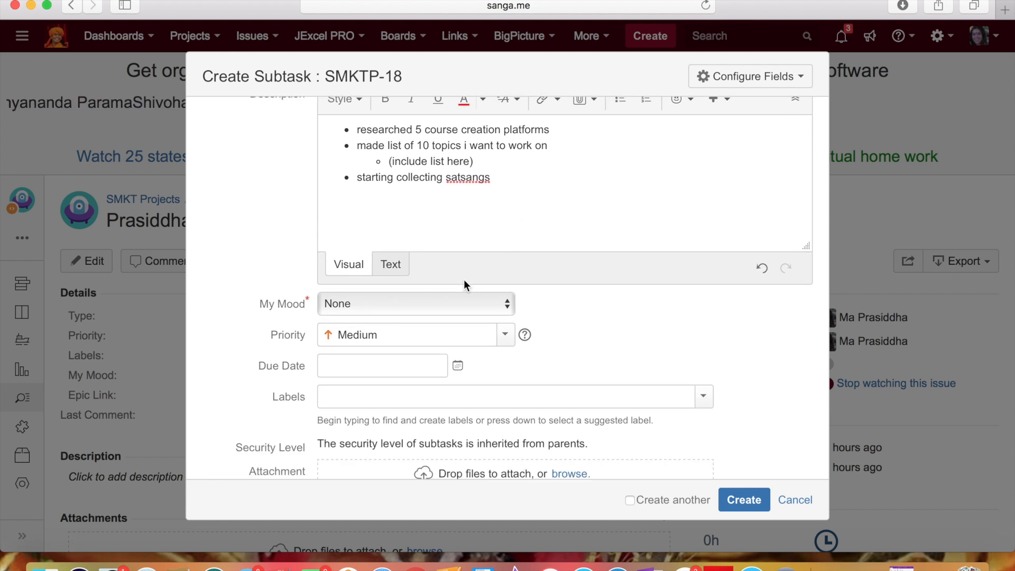
click(444, 308)
click(422, 394)
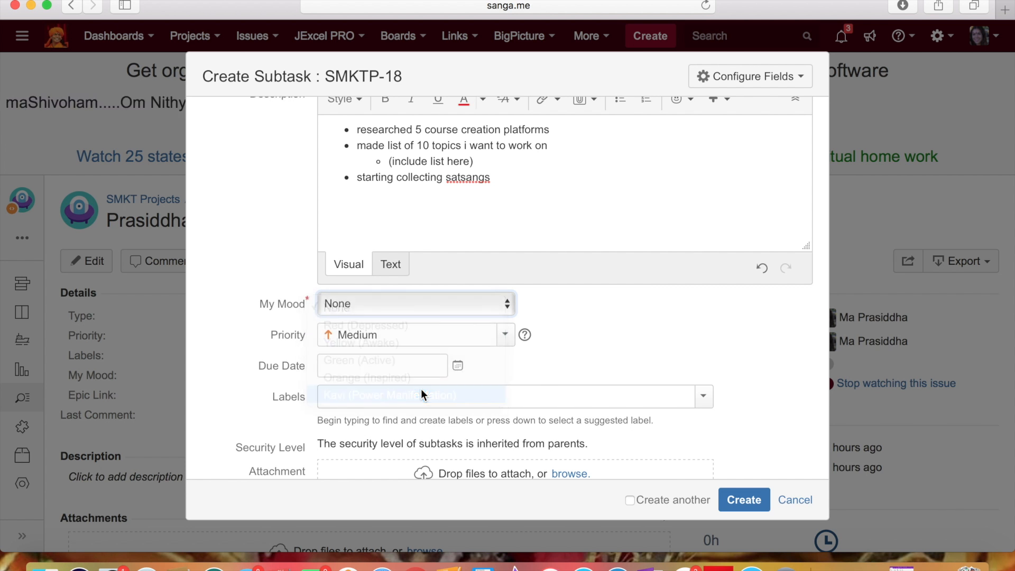
scroll(421, 388, down, 5)
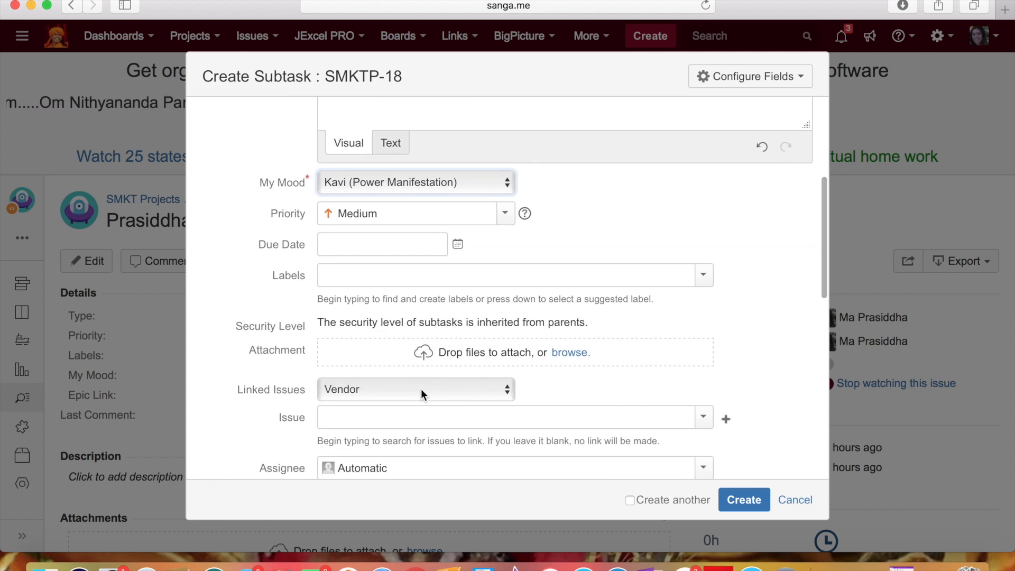
scroll(421, 388, down, 3)
click(361, 423)
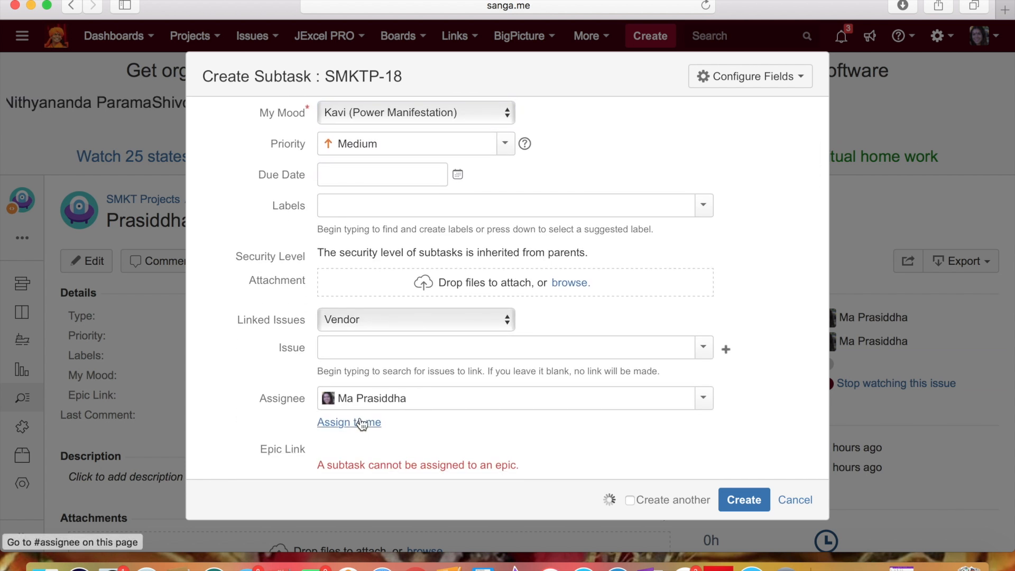
scroll(361, 423, down, 3)
click(739, 499)
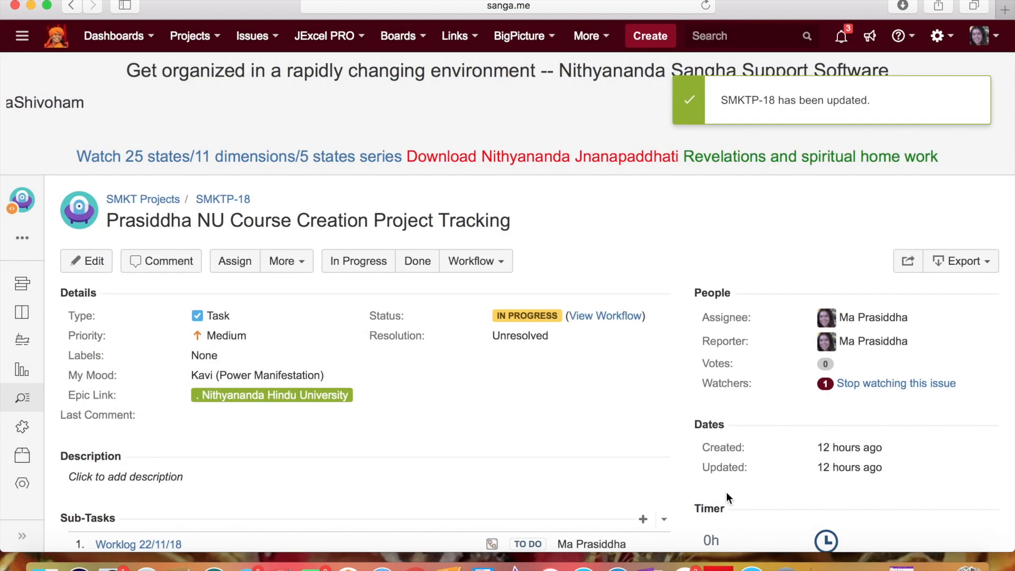
- Open the Worklog 22/11/18 sub-task and advance its status through In Progress to Done
scroll(455, 392, down, 3)
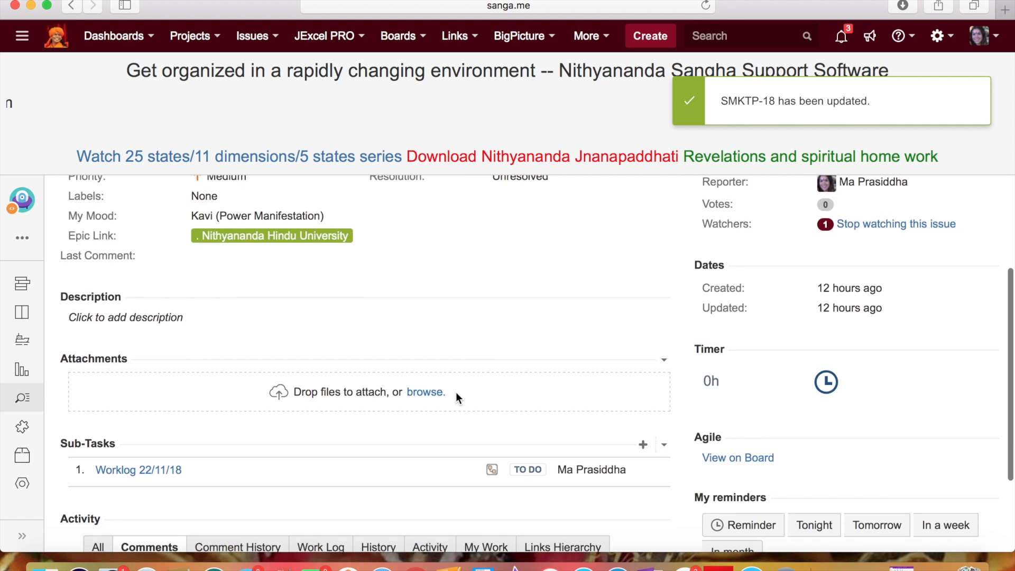
click(175, 470)
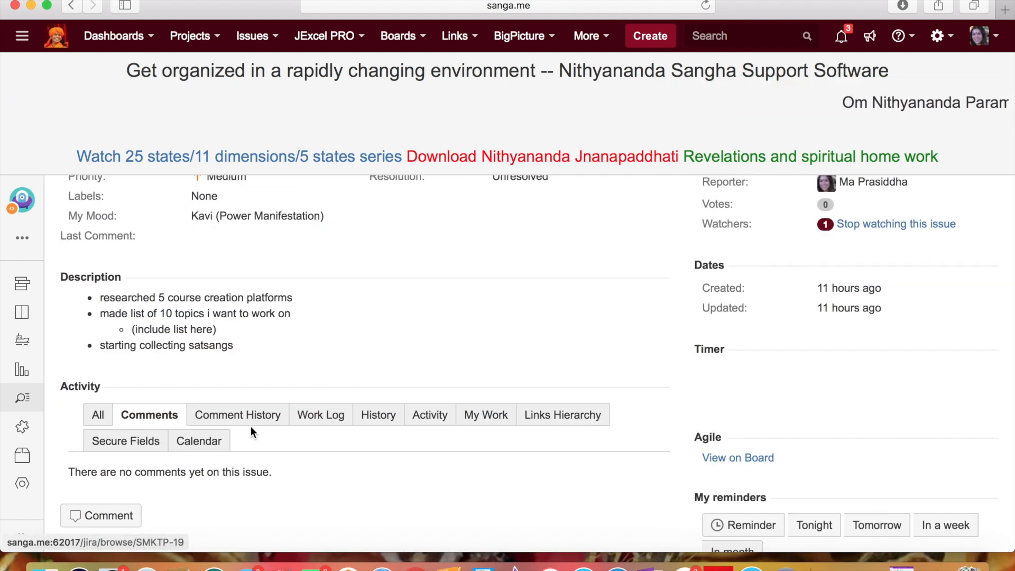
scroll(419, 367, up, 5)
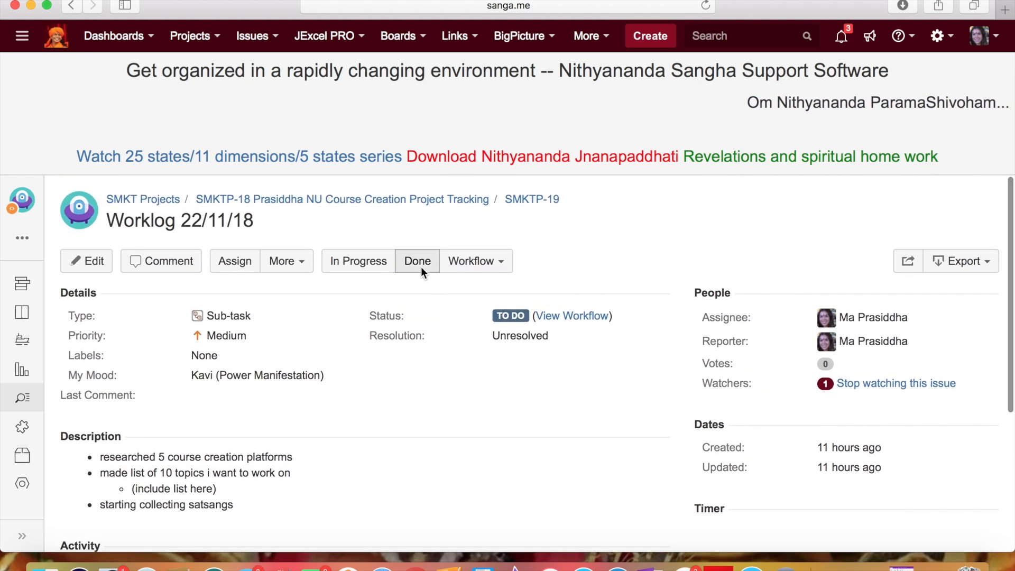
click(374, 259)
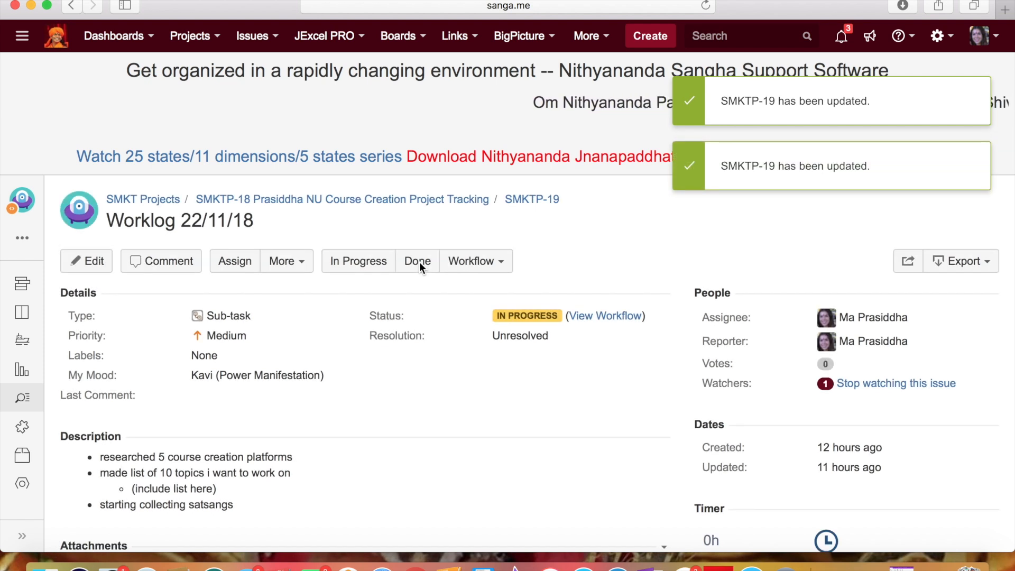
click(418, 262)
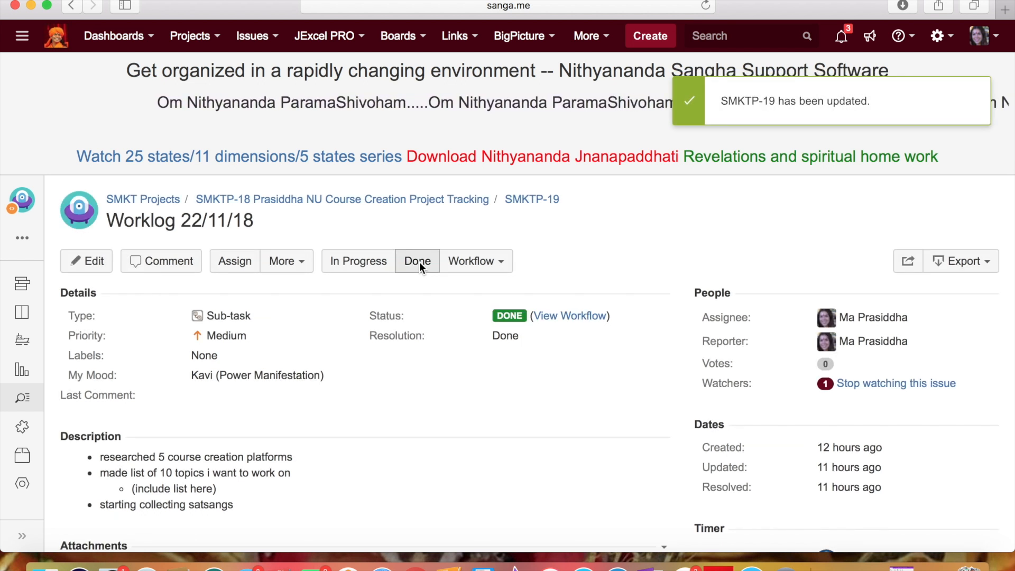
- Return to the parent NU Course Creation Project Tracking task and look over its page
click(400, 199)
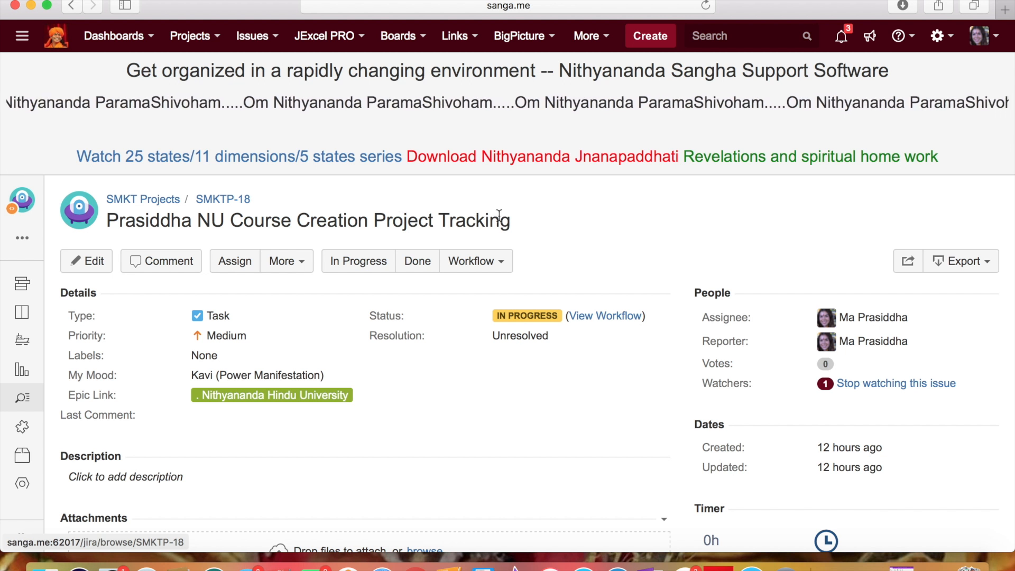
scroll(497, 217, down, 5)
scroll(499, 215, up, 5)
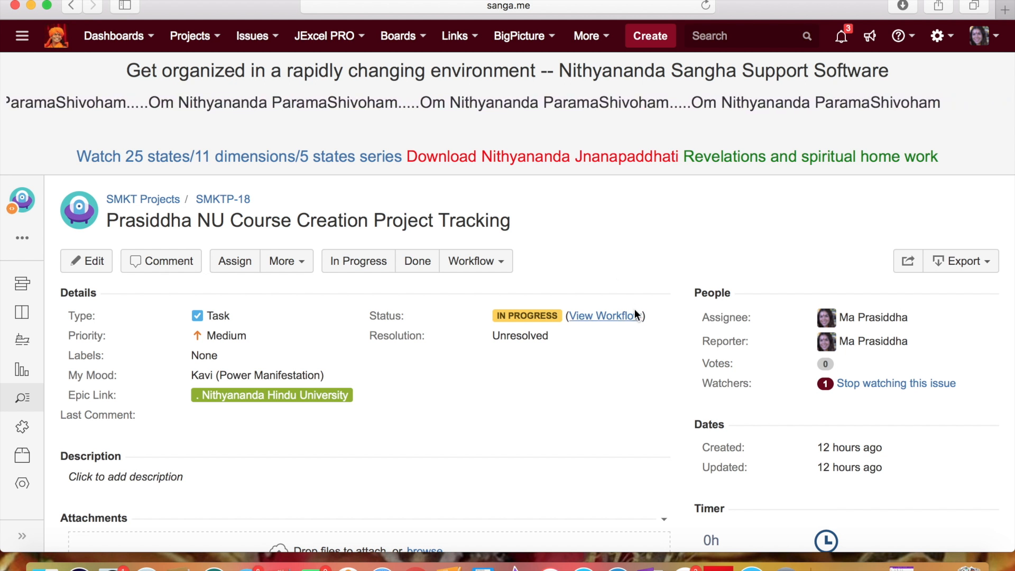
click(786, 564)
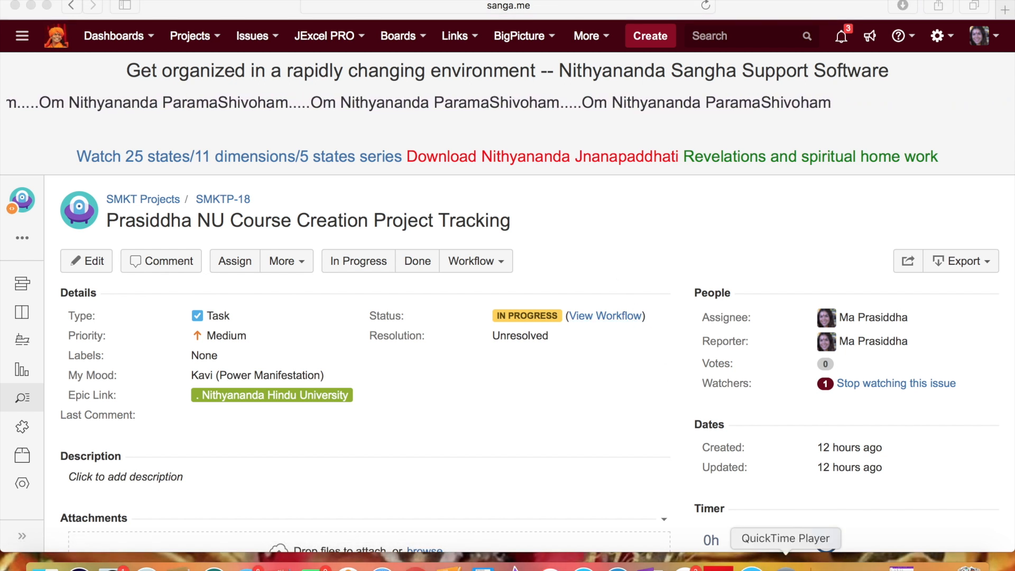